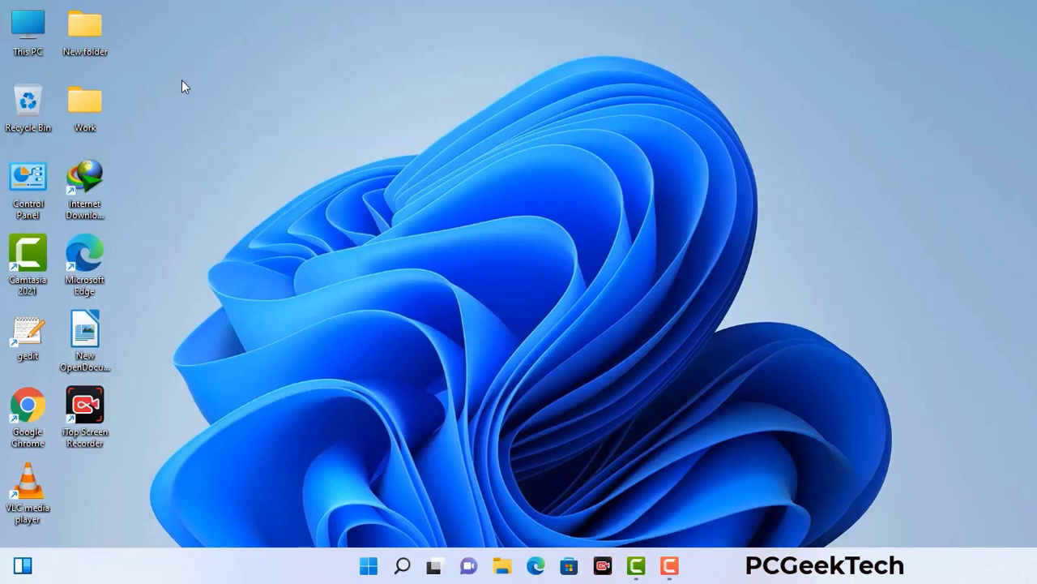
# Bring up the Run prompt, centre it, and focus the msconfig entry in its Open box.
pyautogui.press('super+r')
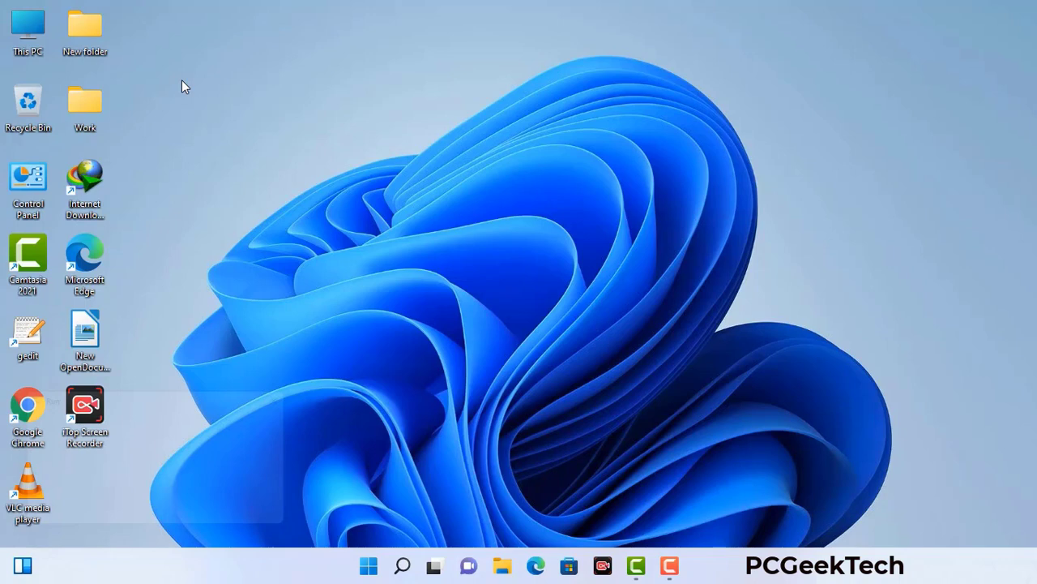
pyautogui.moveTo(177, 395); pyautogui.dragTo(456, 127)
pyautogui.click(414, 204)
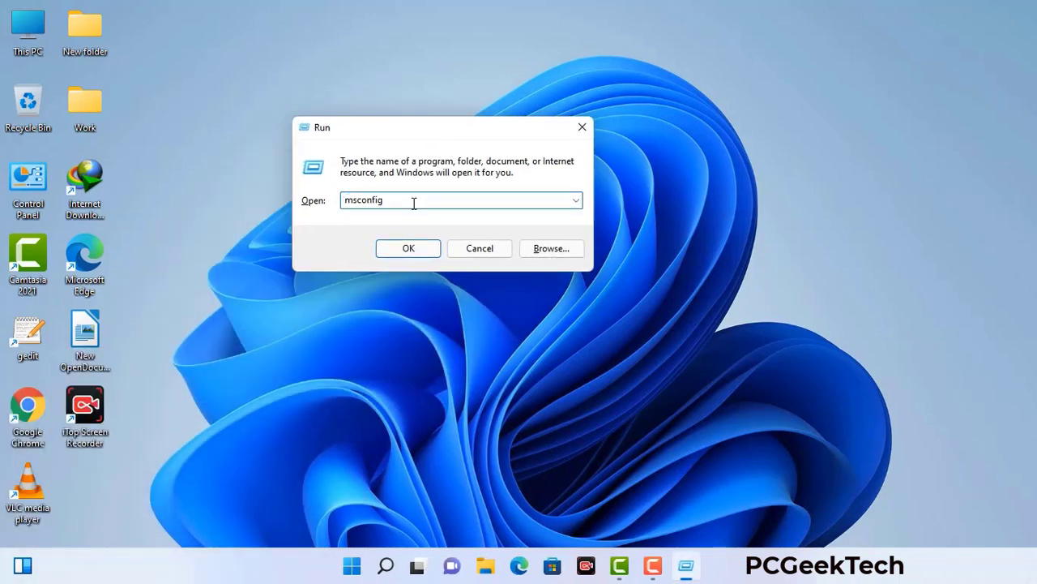
# Launch System Configuration, set Boot tab Safe boot to Network, apply, and confirm the restart.
pyautogui.click(407, 248)
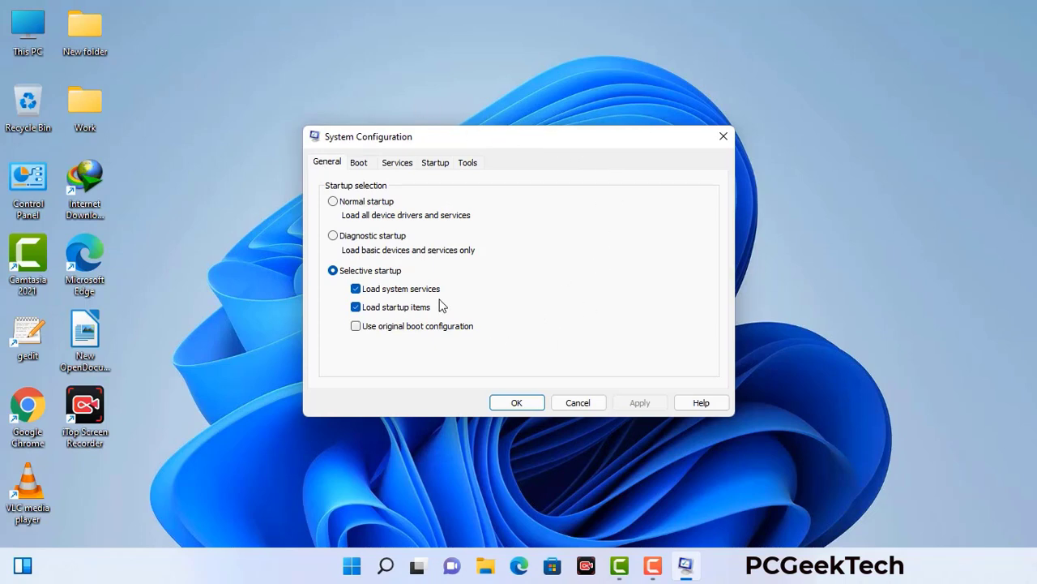
pyautogui.click(361, 165)
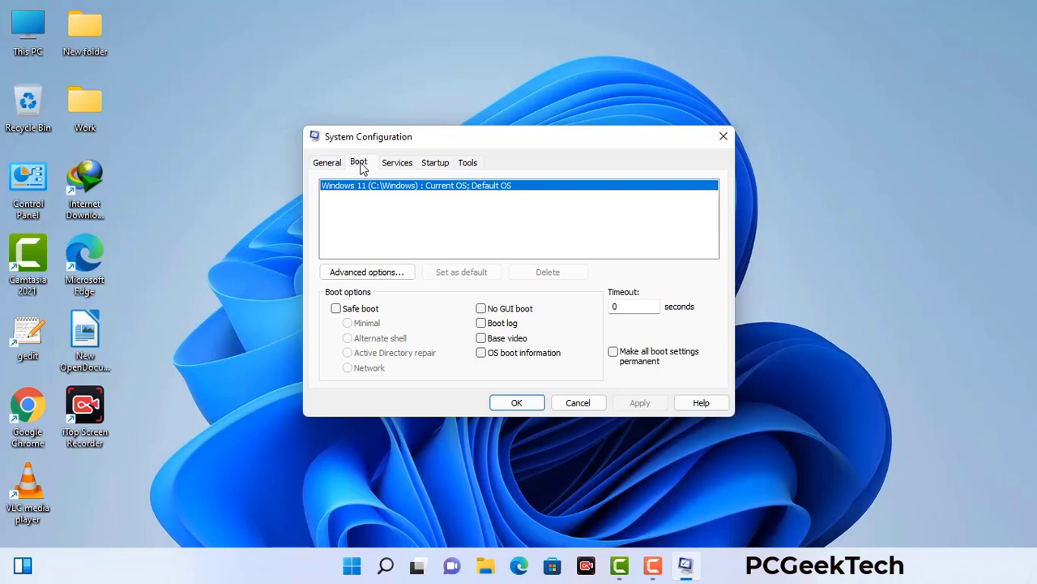
pyautogui.click(335, 309)
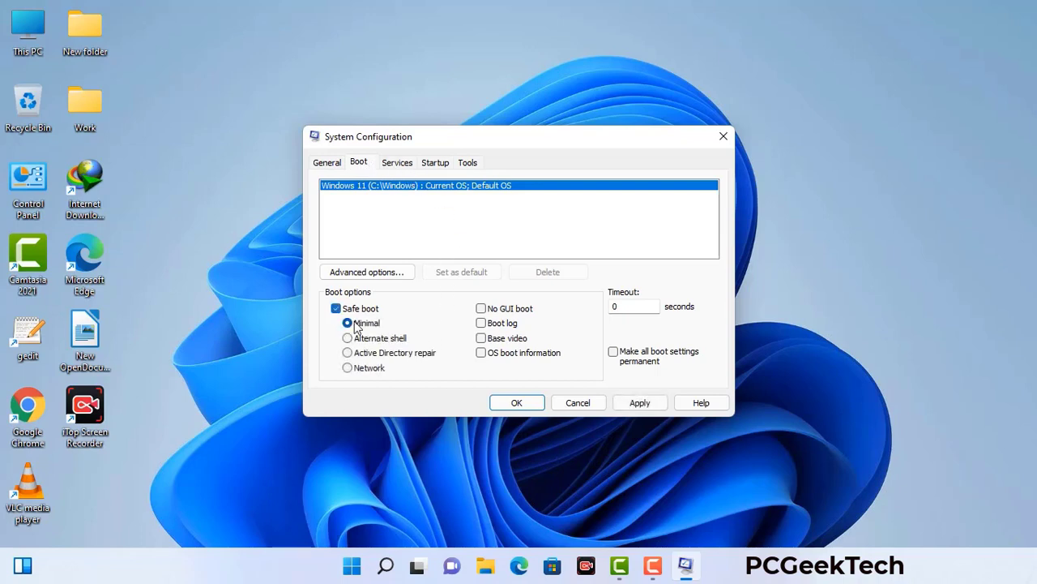
pyautogui.click(368, 369)
pyautogui.click(639, 402)
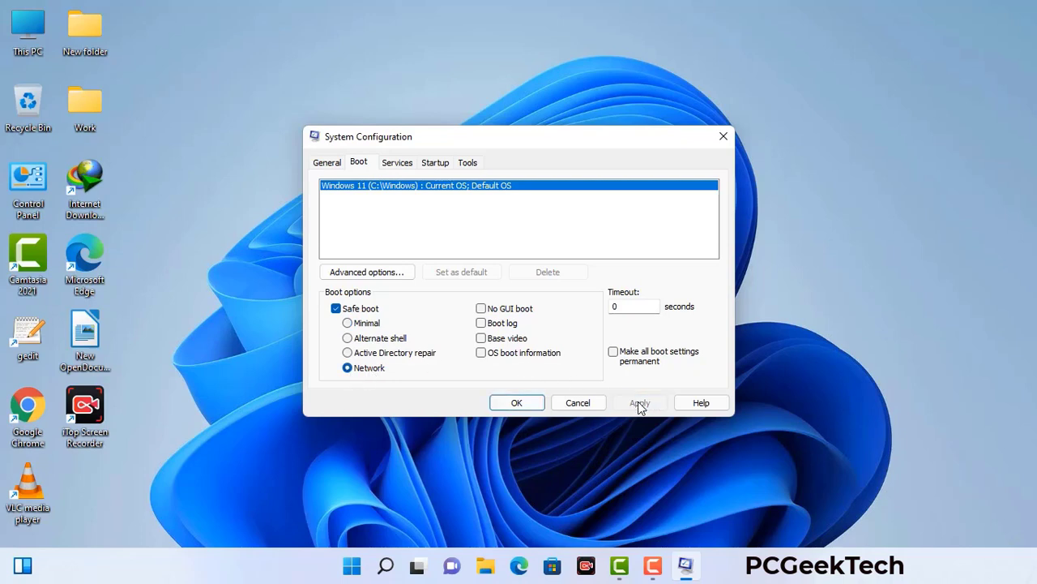
pyautogui.click(514, 402)
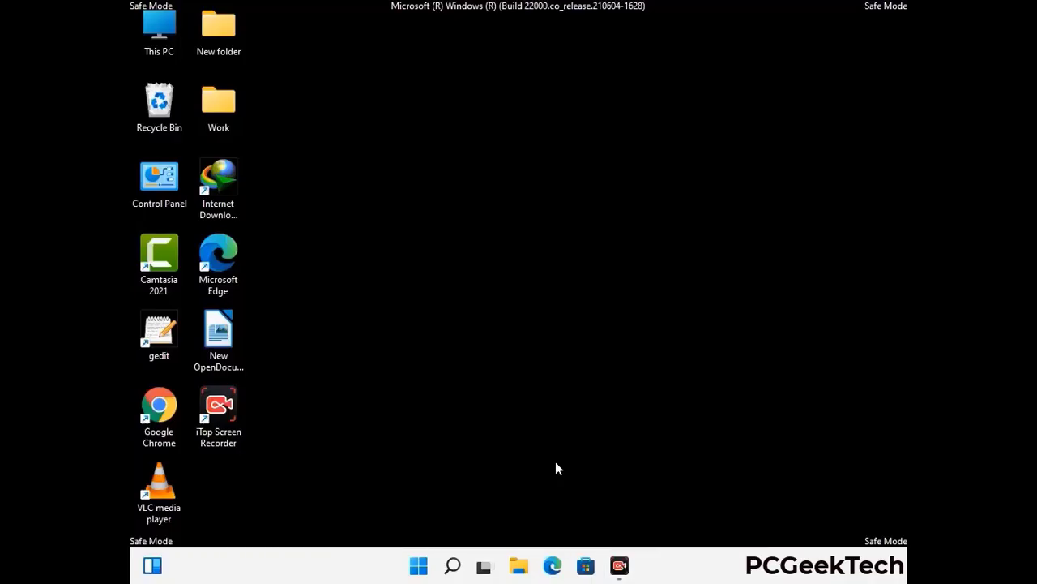
# Enable 'Show hidden files, folders, and drives' in File Explorer Options > View, then close Control Panel.
pyautogui.doubleClick(160, 195)
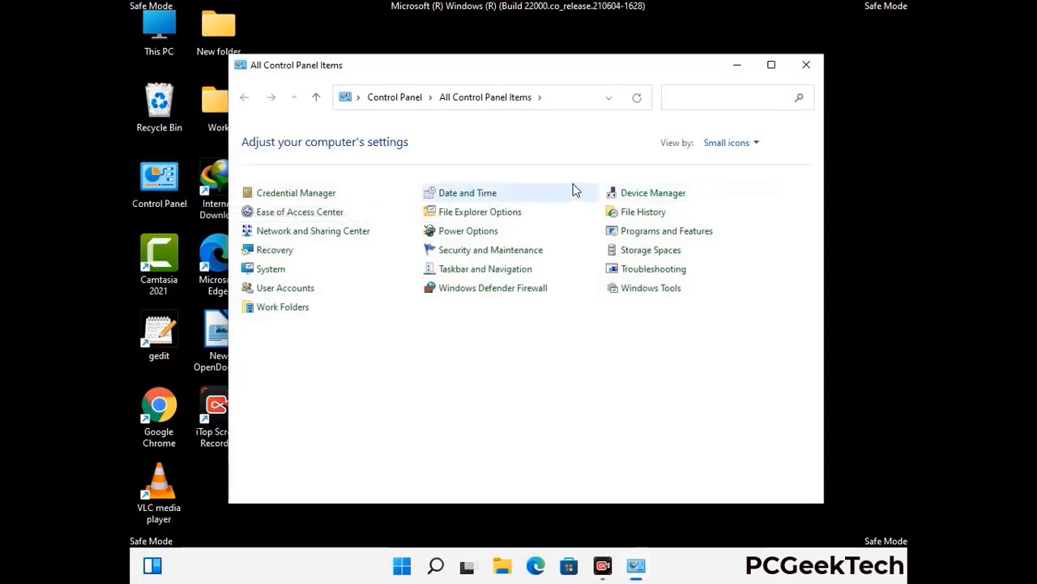
pyautogui.click(500, 217)
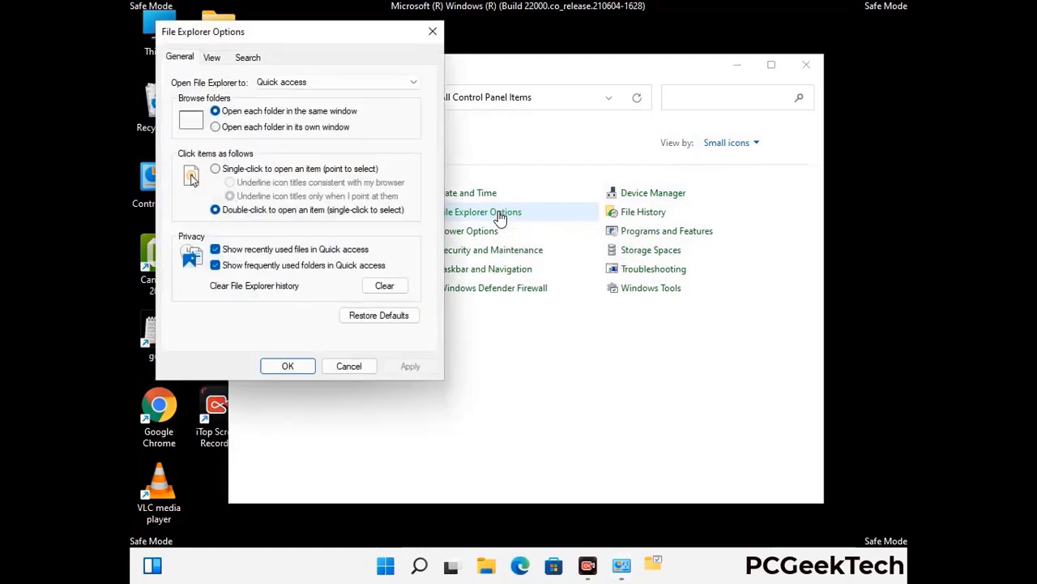
pyautogui.click(213, 56)
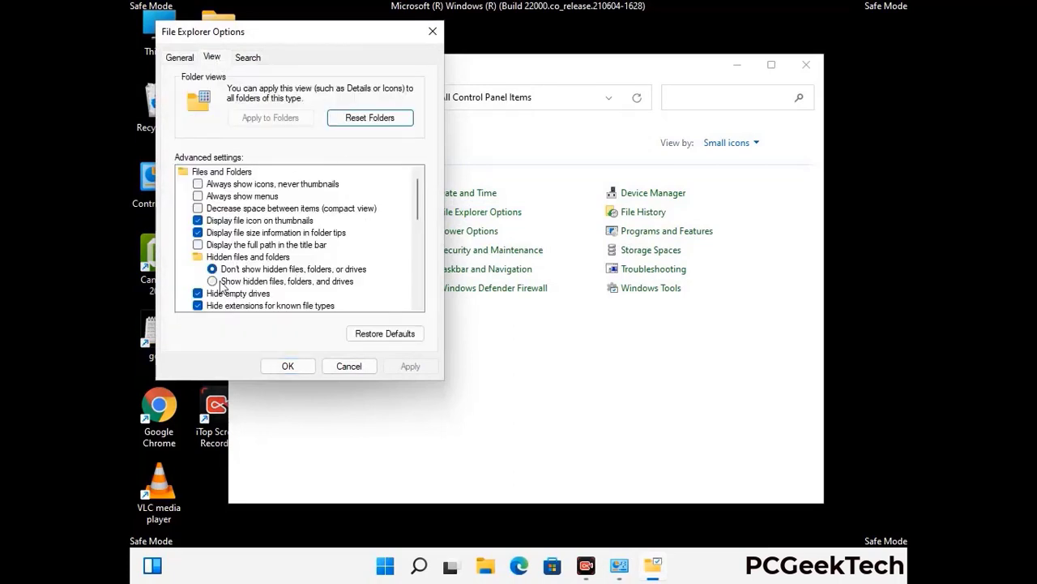
pyautogui.click(212, 281)
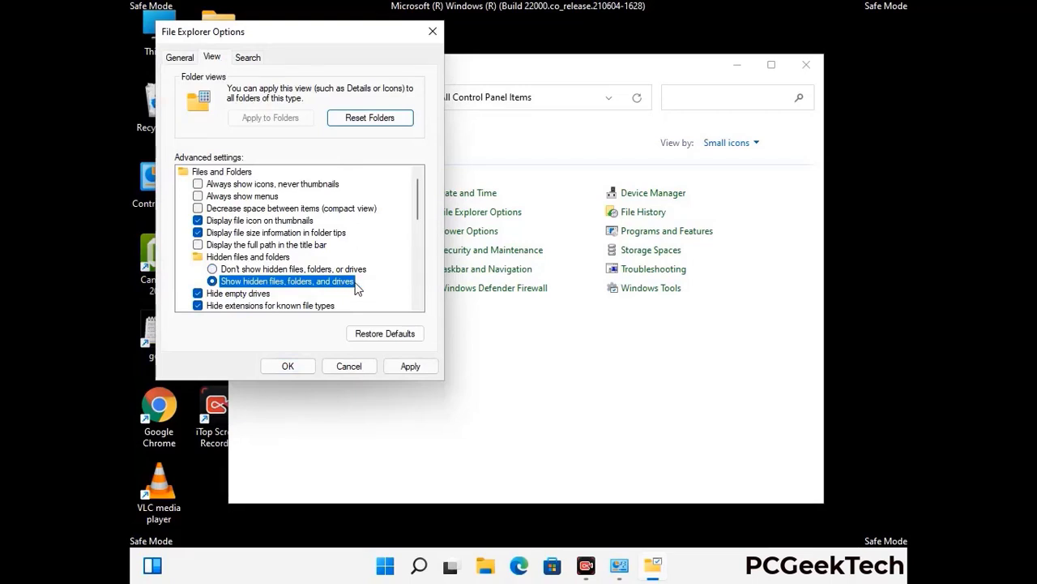
pyautogui.click(410, 367)
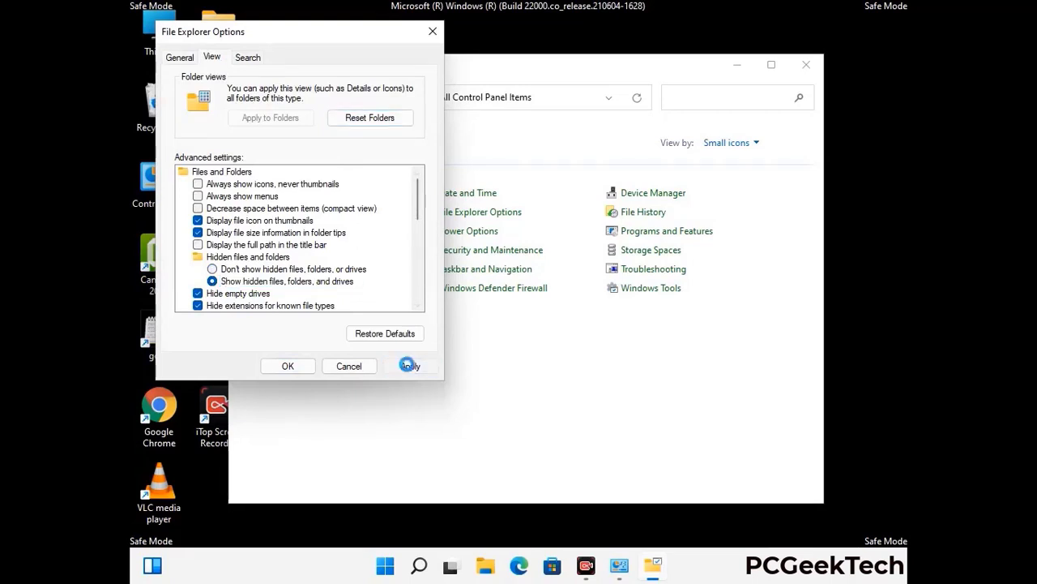
pyautogui.click(276, 368)
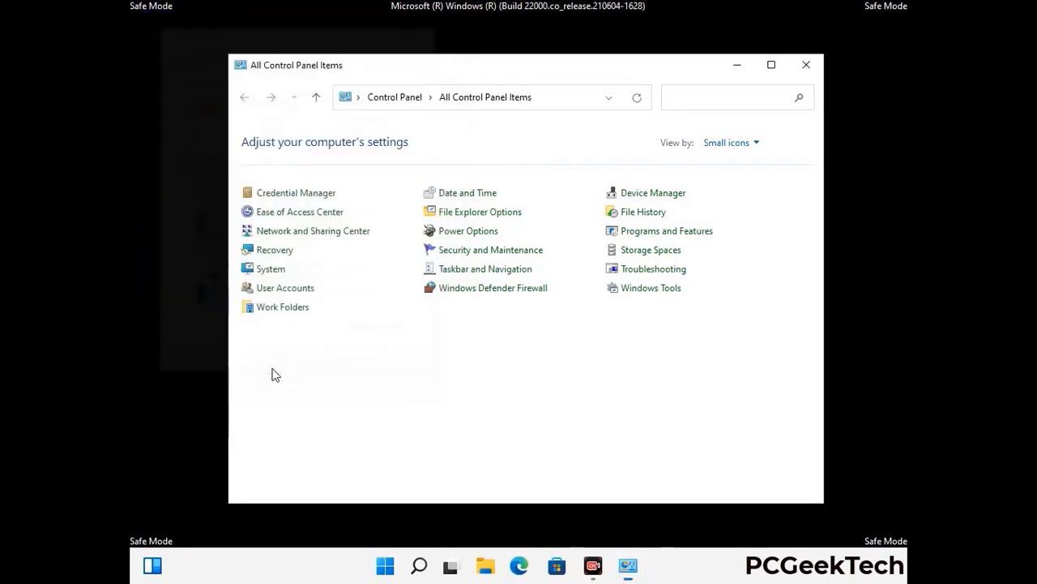
pyautogui.click(805, 65)
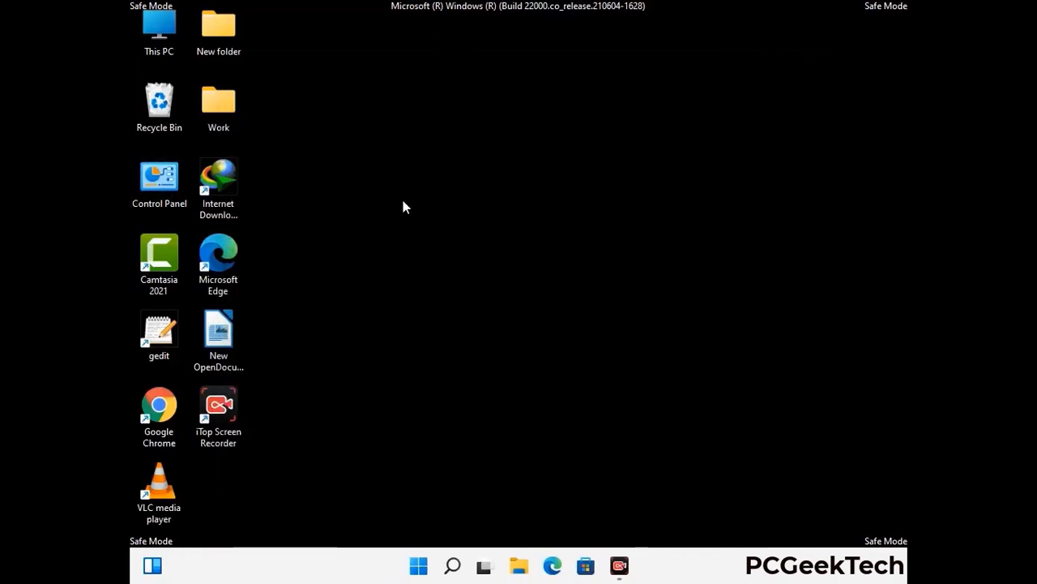
# Navigate from This PC to the C:\Windows\System32\drivers\etc folder.
pyautogui.doubleClick(154, 45)
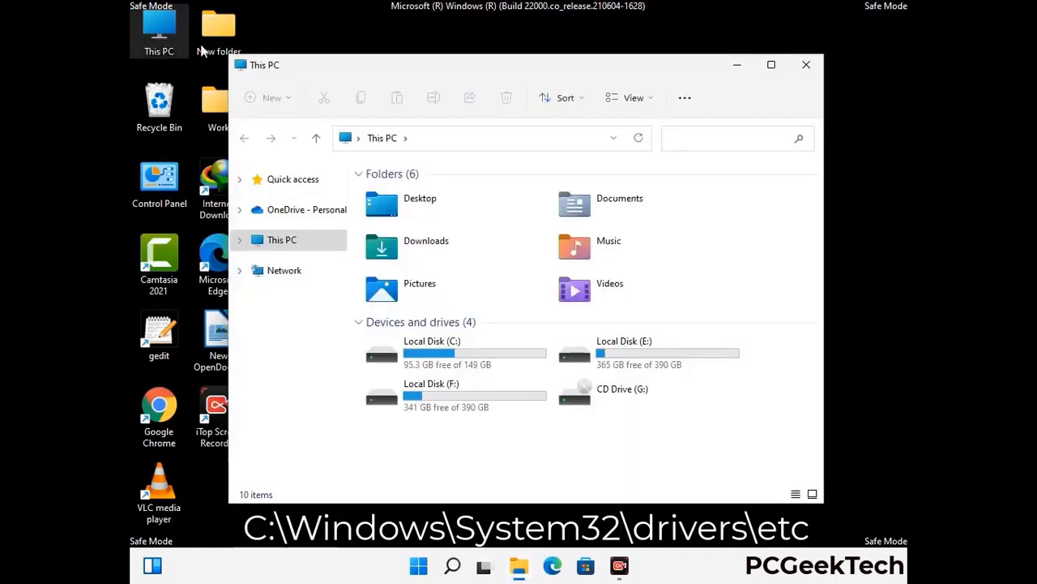
pyautogui.doubleClick(455, 356)
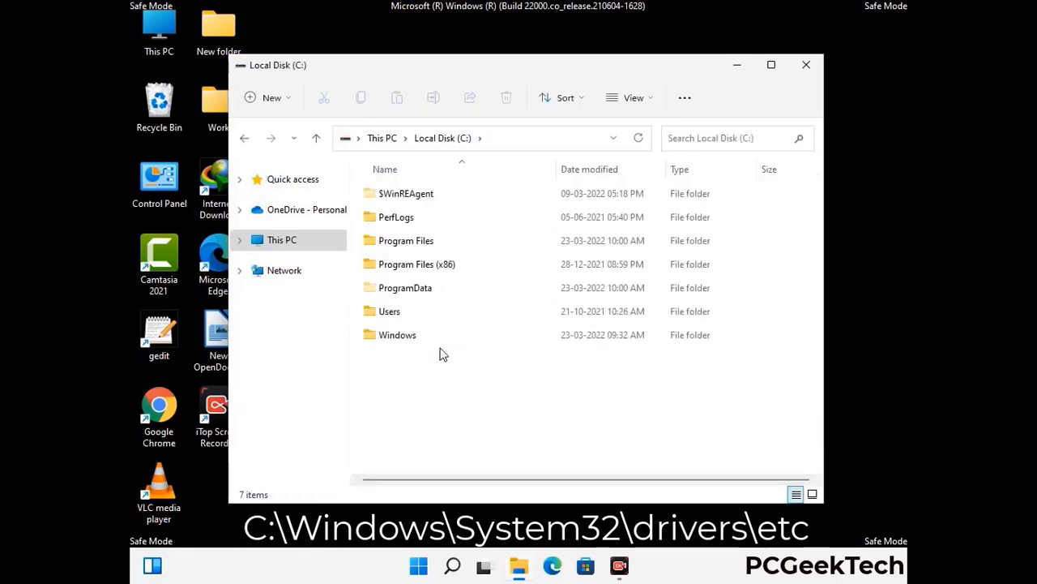
pyautogui.doubleClick(389, 339)
pyautogui.scroll(-5, 512, 350)
pyautogui.scroll(-12, 513, 350)
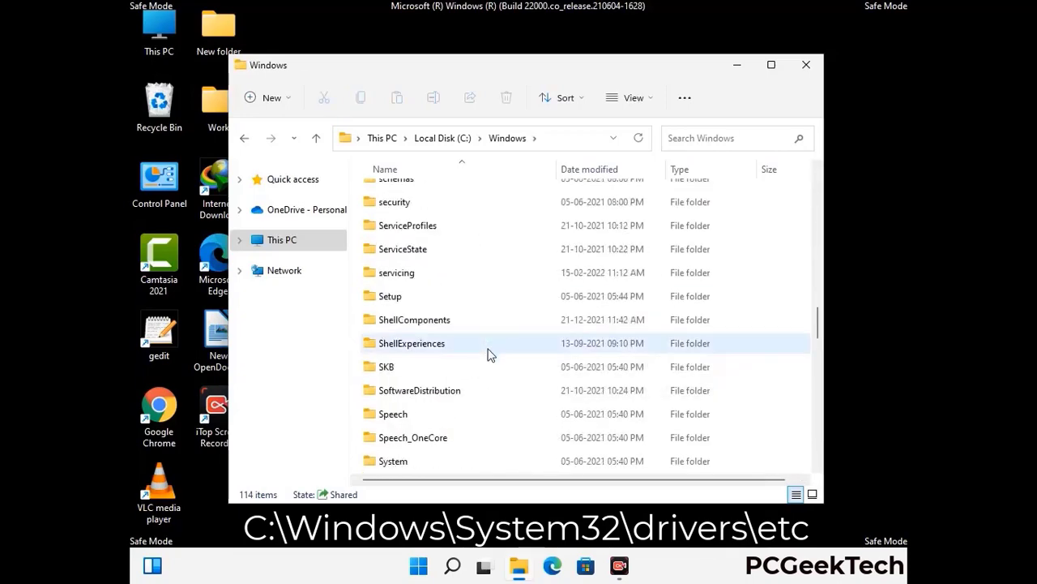
pyautogui.scroll(-2, 489, 354)
pyautogui.doubleClick(398, 343)
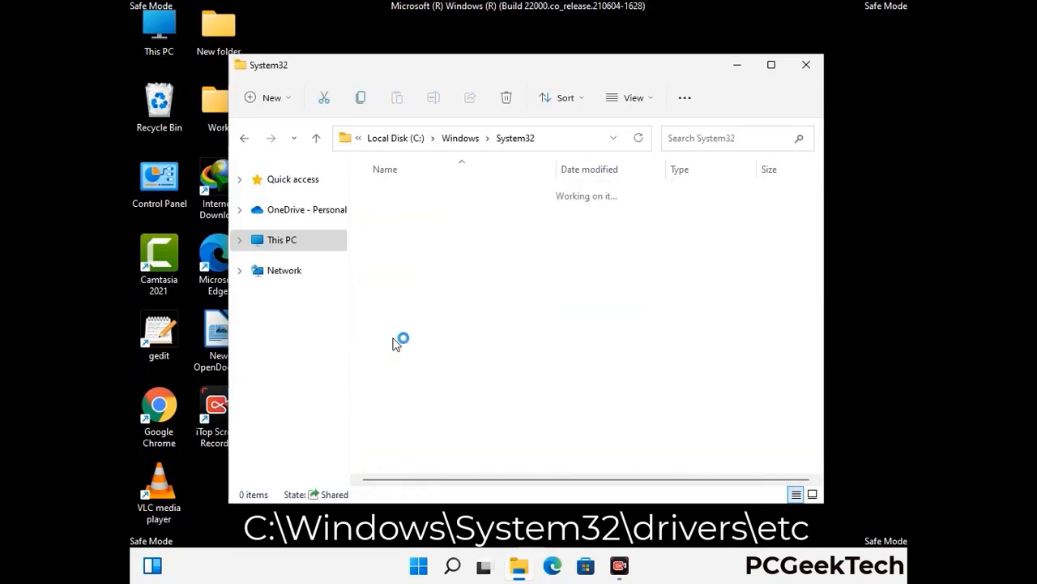
pyautogui.scroll(-5, 446, 348)
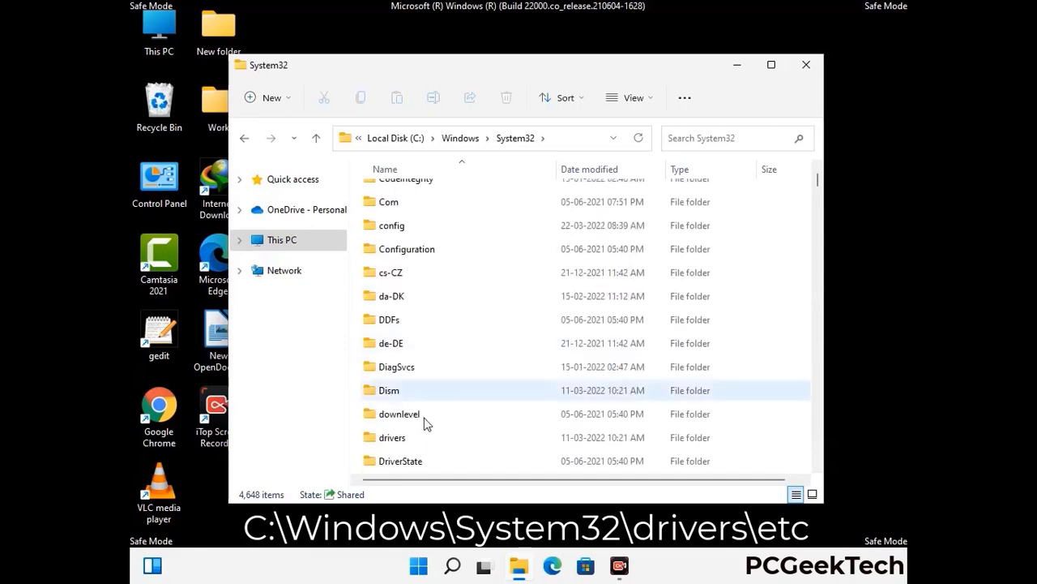
pyautogui.doubleClick(398, 438)
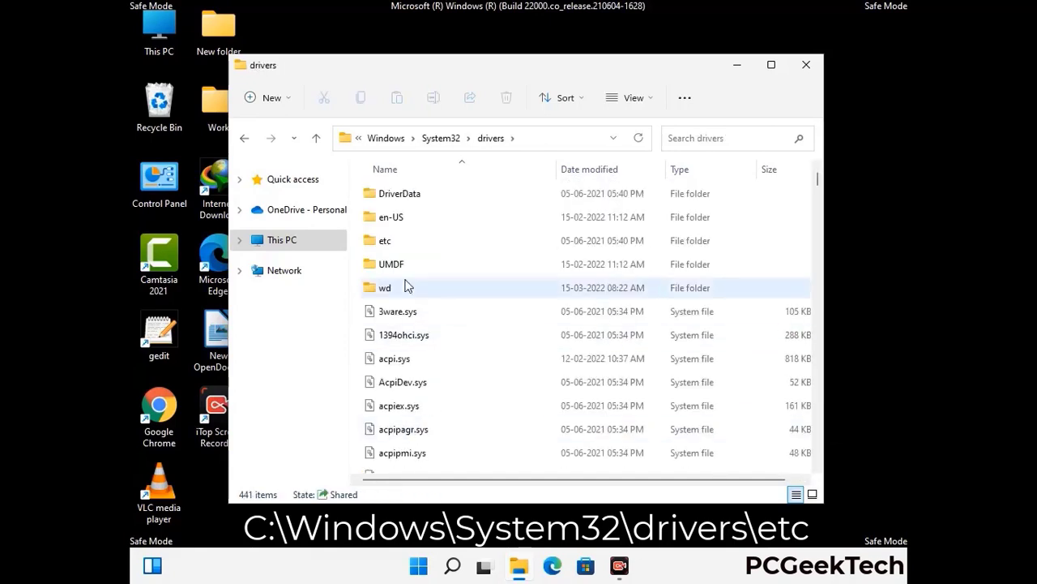
pyautogui.doubleClick(386, 241)
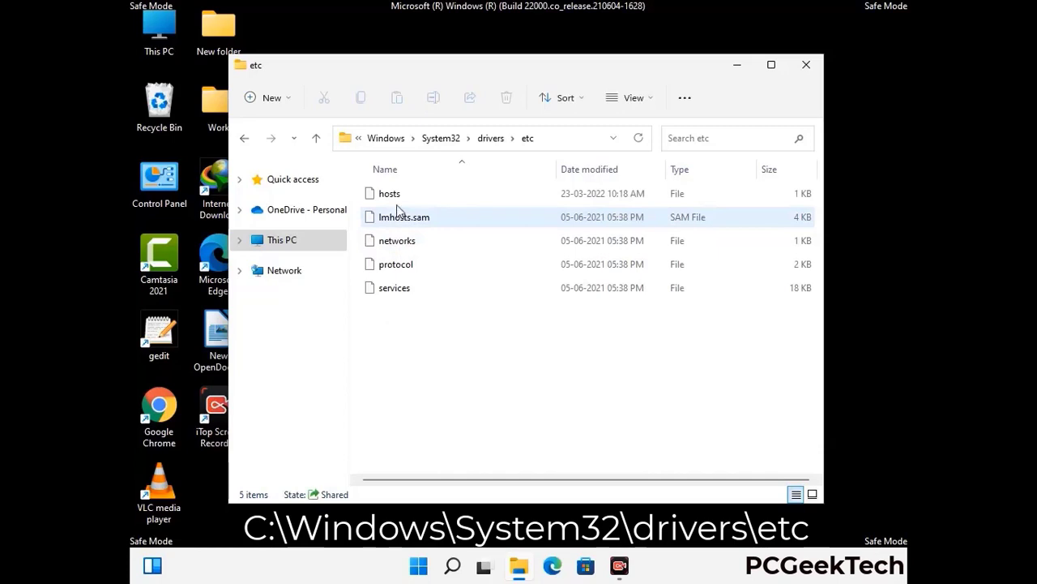
# Open the hosts file in Notepad.
pyautogui.click(392, 195)
pyautogui.doubleClick(397, 200)
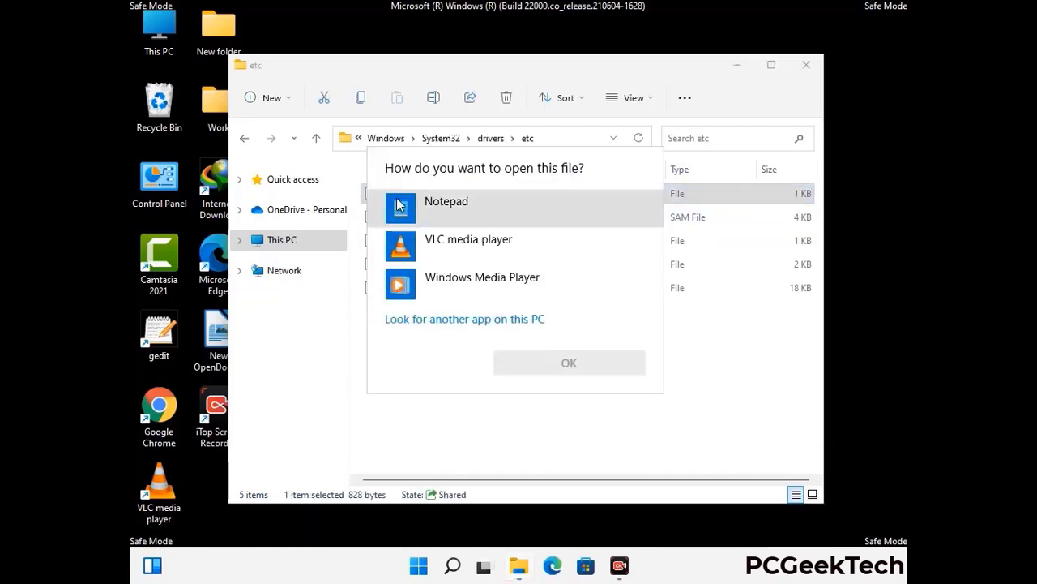
pyautogui.click(470, 208)
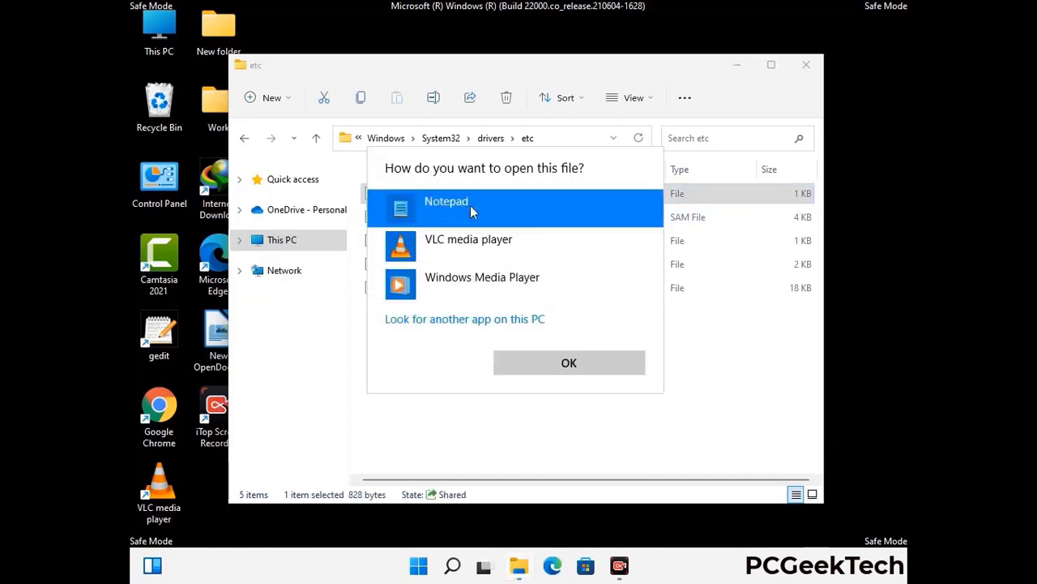
pyautogui.click(570, 364)
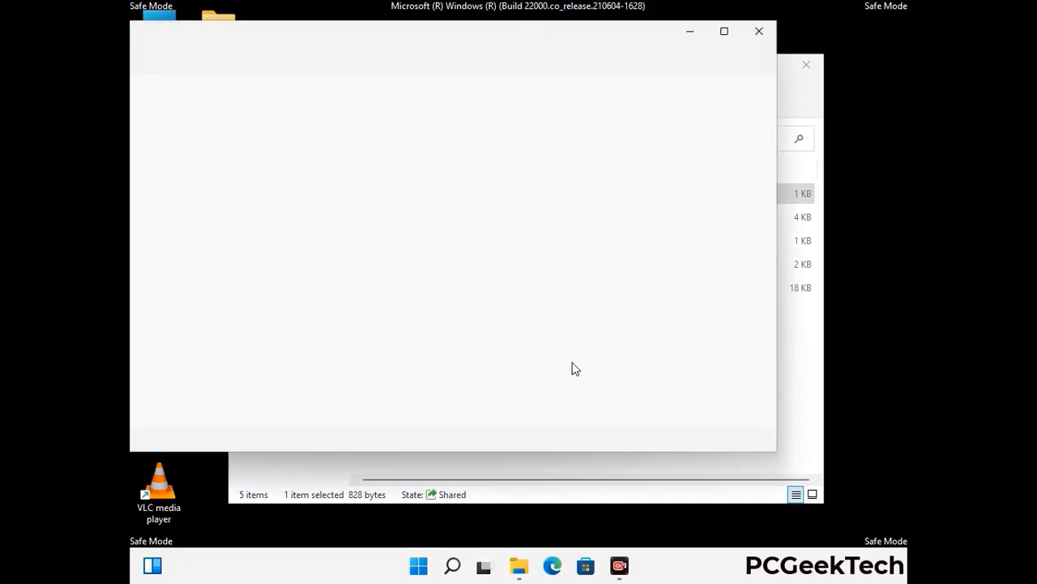
# Add a blank line at the end of the hosts file and save it.
pyautogui.moveTo(455, 44); pyautogui.dragTo(551, 47)
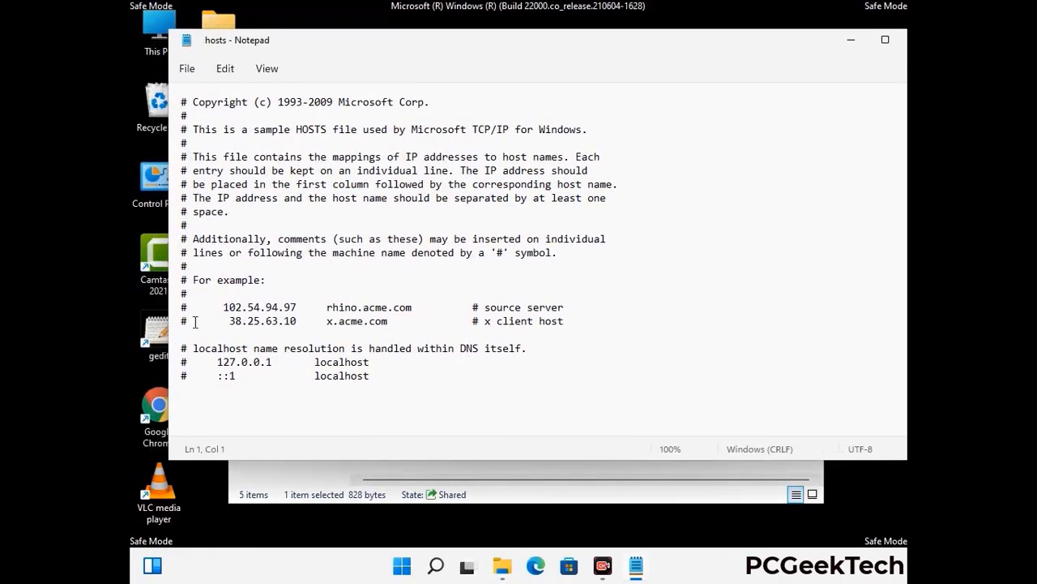
pyautogui.click(389, 381)
pyautogui.press('Return')
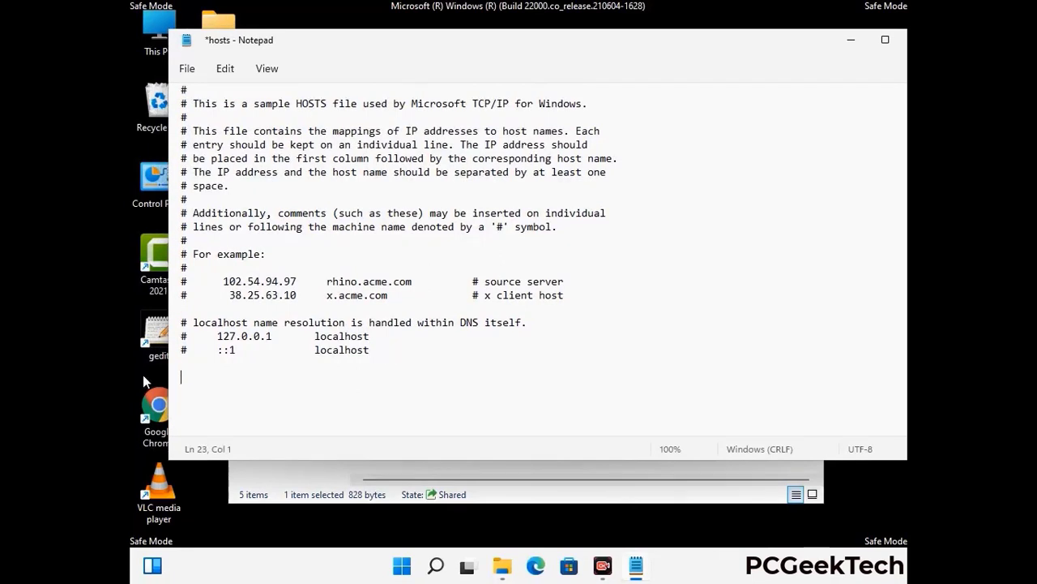
pyautogui.click(186, 69)
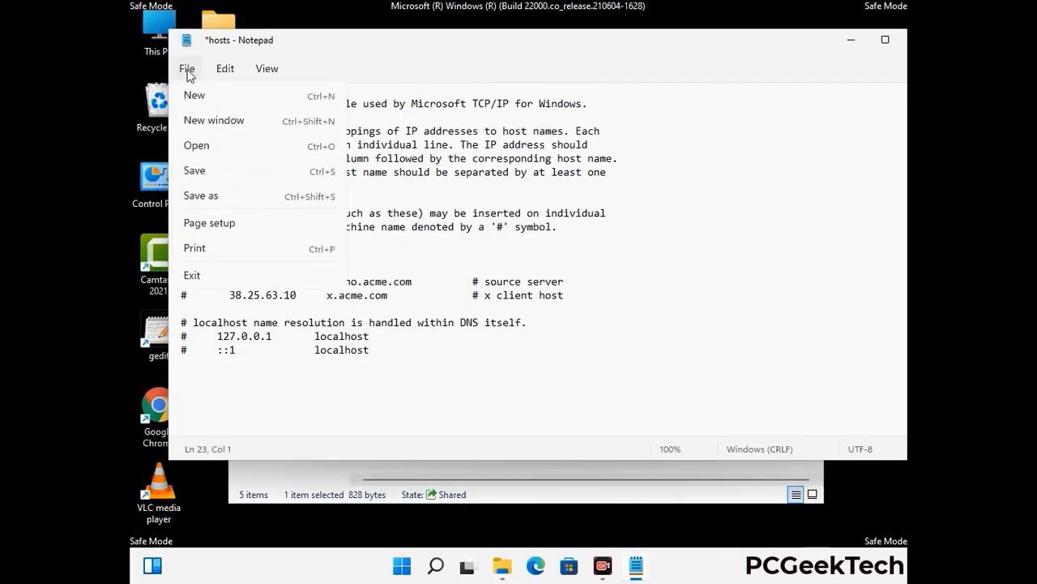
pyautogui.click(193, 171)
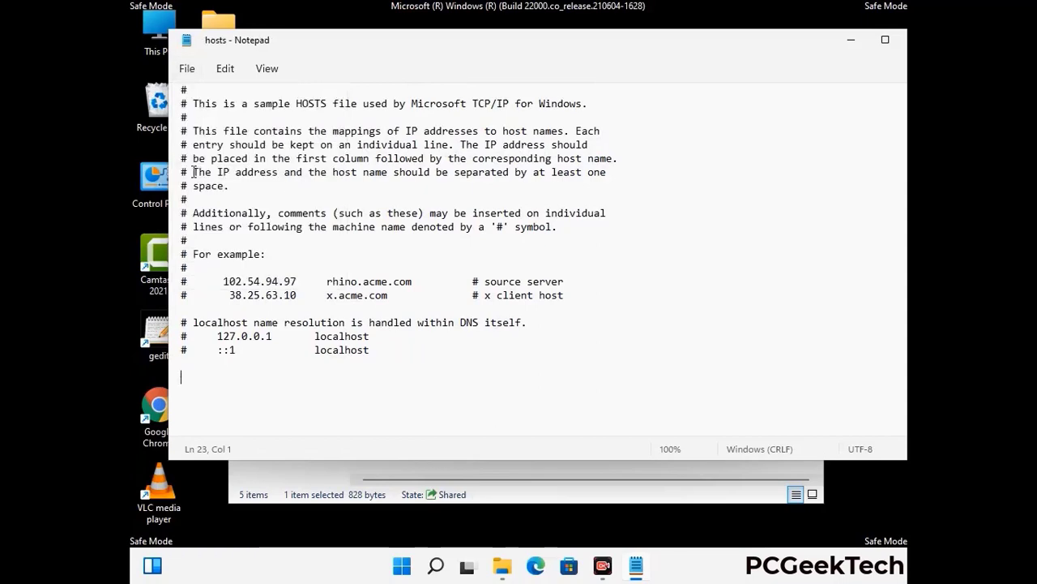
# Close Notepad and the etc folder window.
pyautogui.moveTo(782, 49); pyautogui.dragTo(667, 51)
pyautogui.click(800, 46)
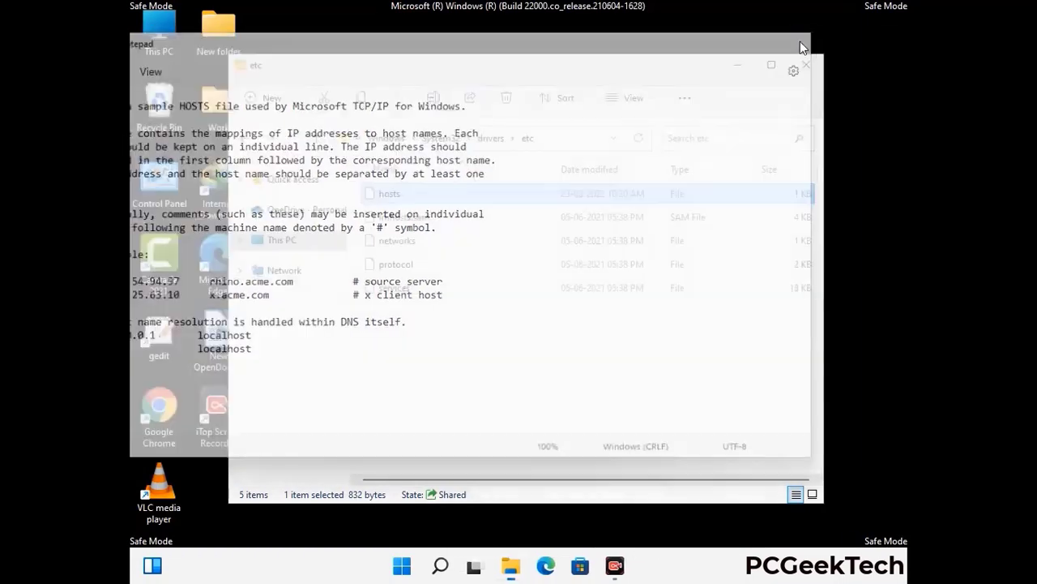
pyautogui.click(808, 59)
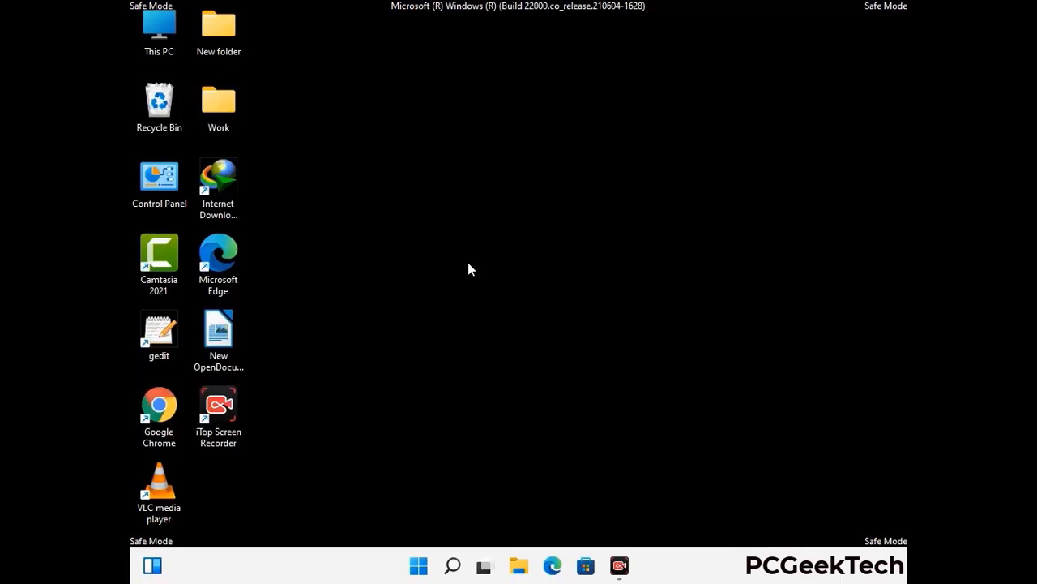
# Run %appdata% to open the Roaming AppData folder.
pyautogui.press('super+r')
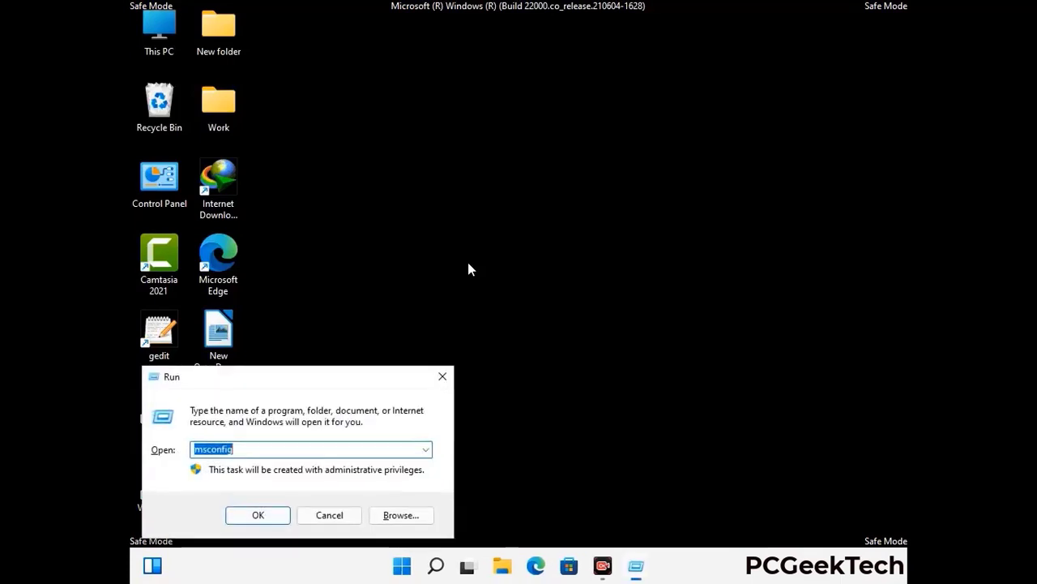
pyautogui.moveTo(297, 371); pyautogui.dragTo(480, 160)
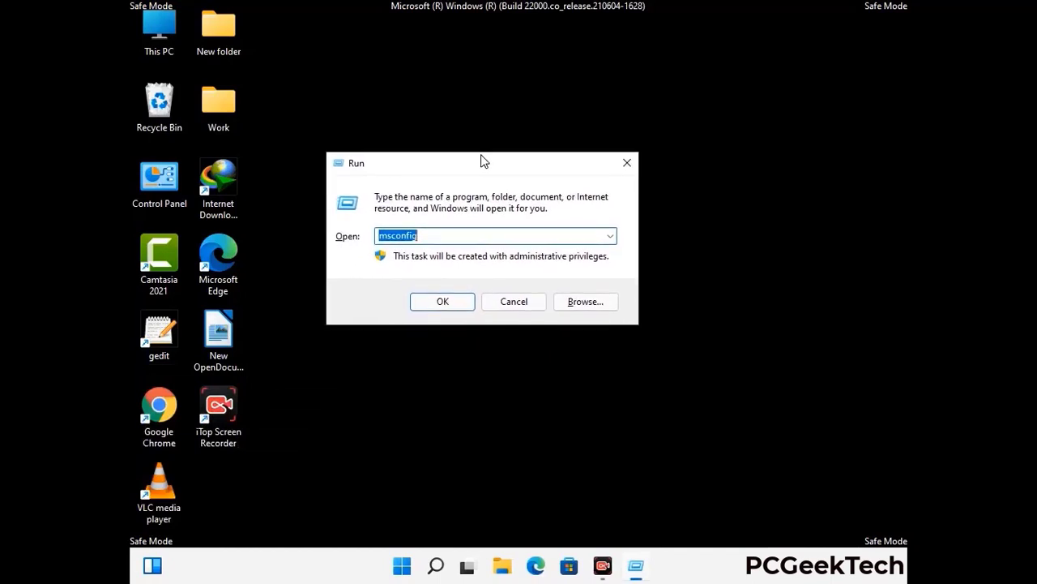
pyautogui.write('%')
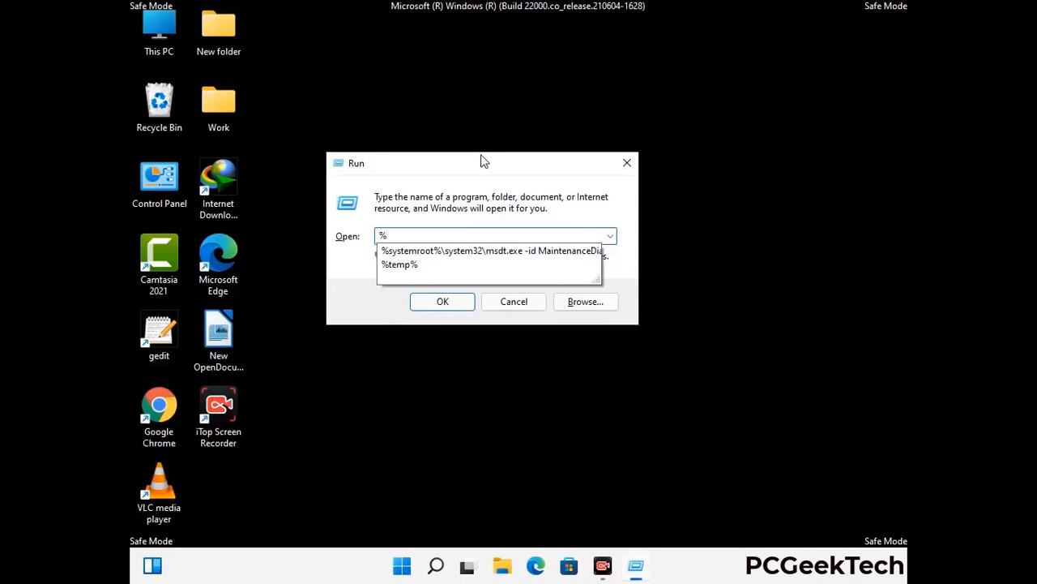
pyautogui.write('appdata%')
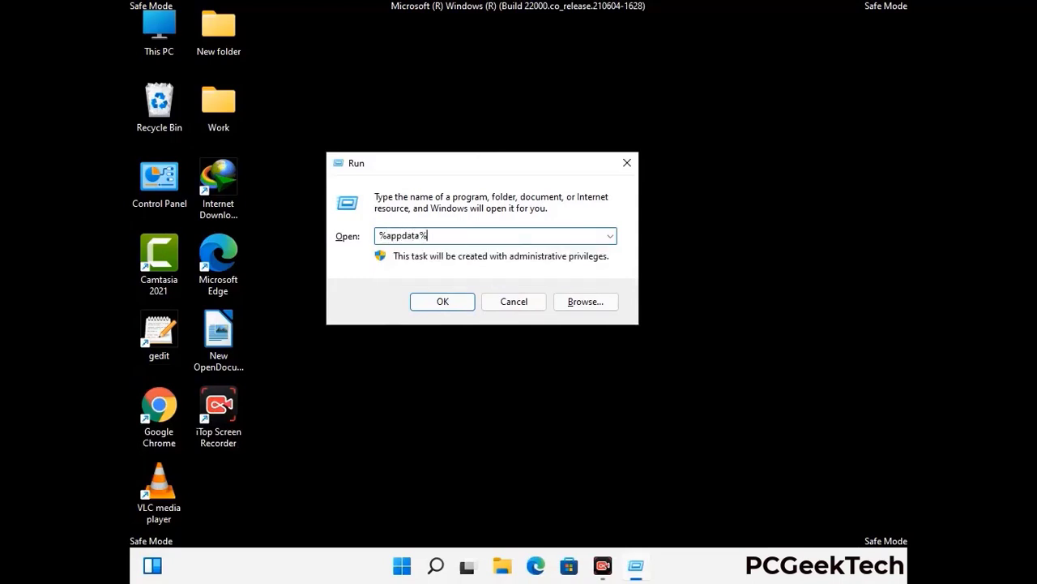
pyautogui.press('Return')
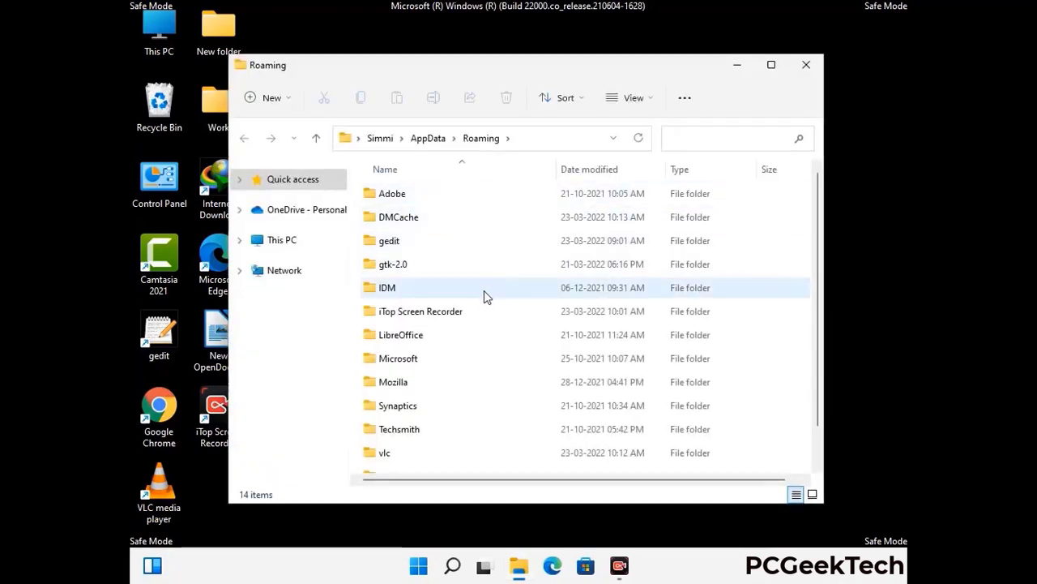
# Delete the Zoom folder from AppData\Roaming and close the window.
pyautogui.scroll(-1, 486, 292)
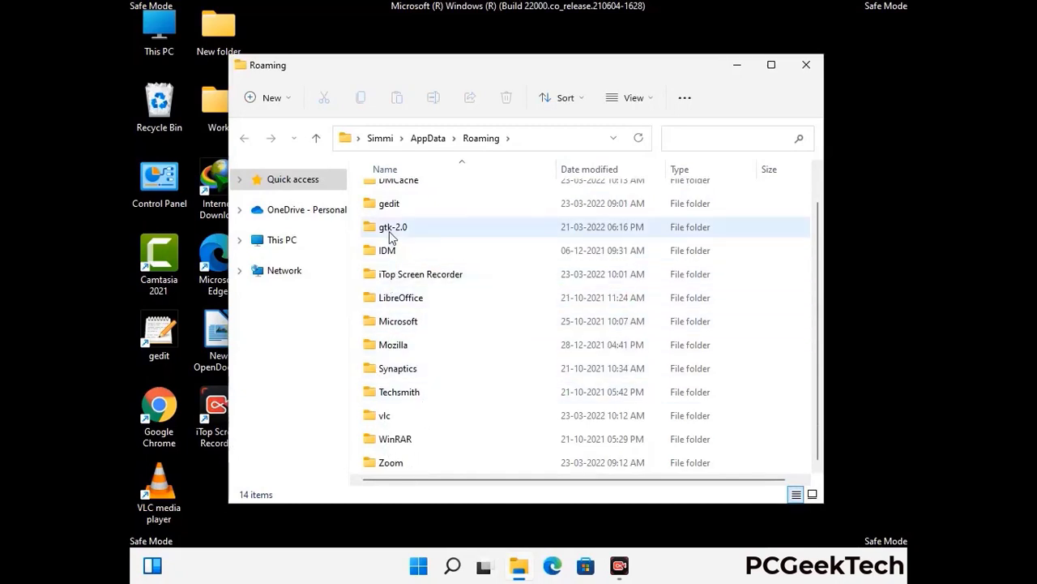
pyautogui.scroll(1, 401, 236)
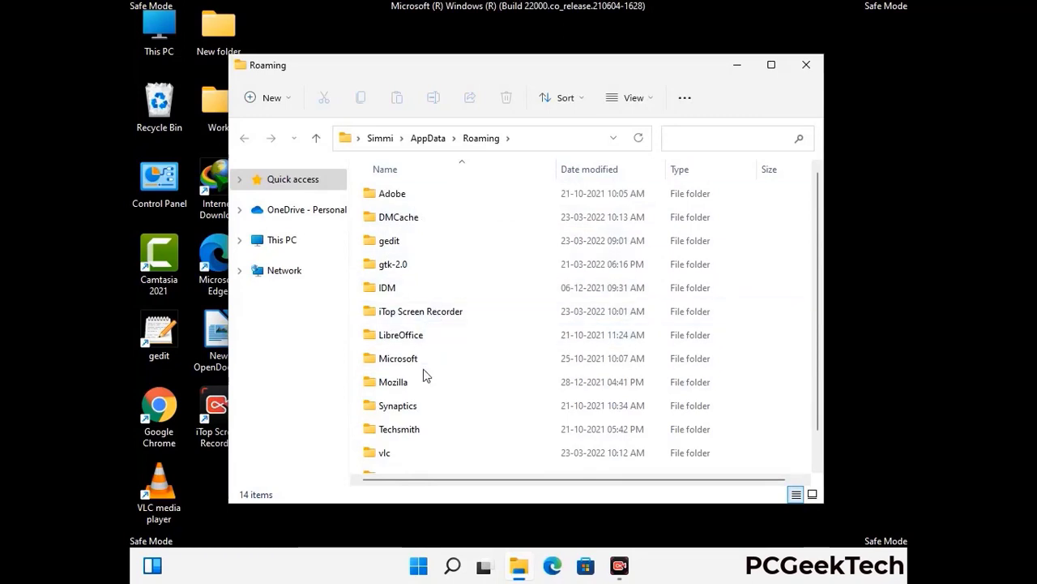
pyautogui.scroll(-1, 418, 409)
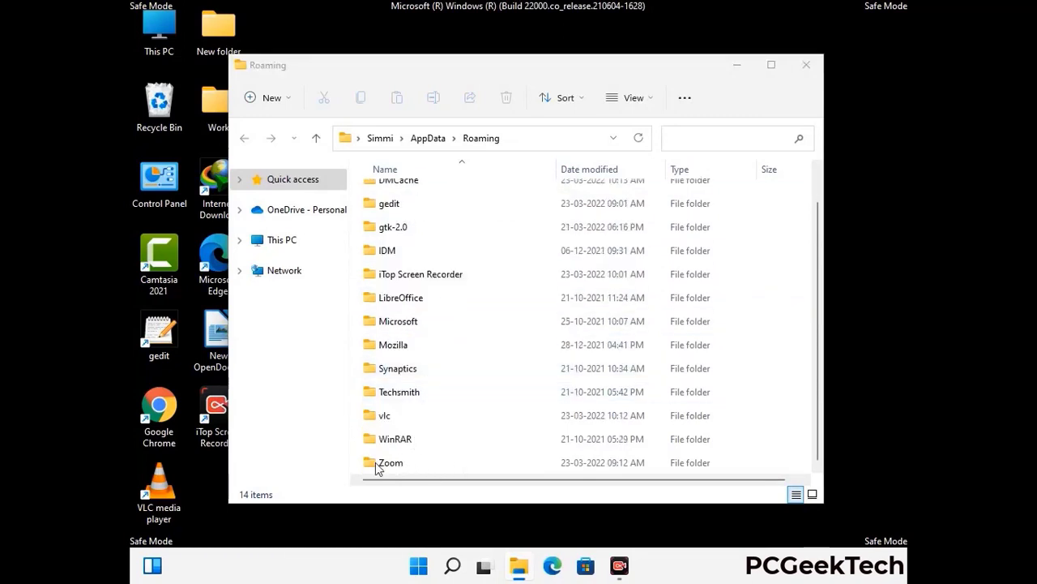
pyautogui.click(580, 459)
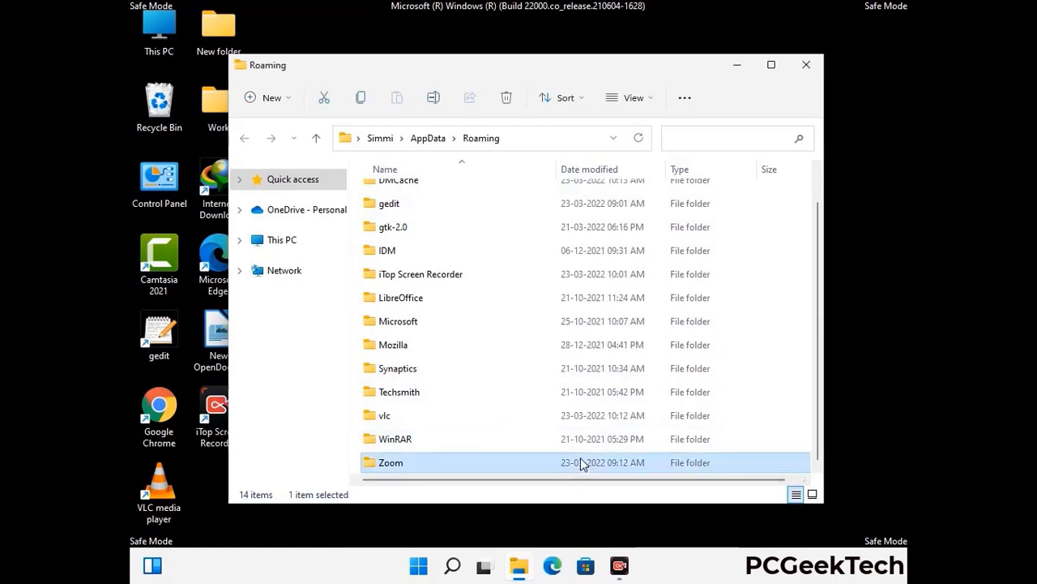
pyautogui.click(513, 103)
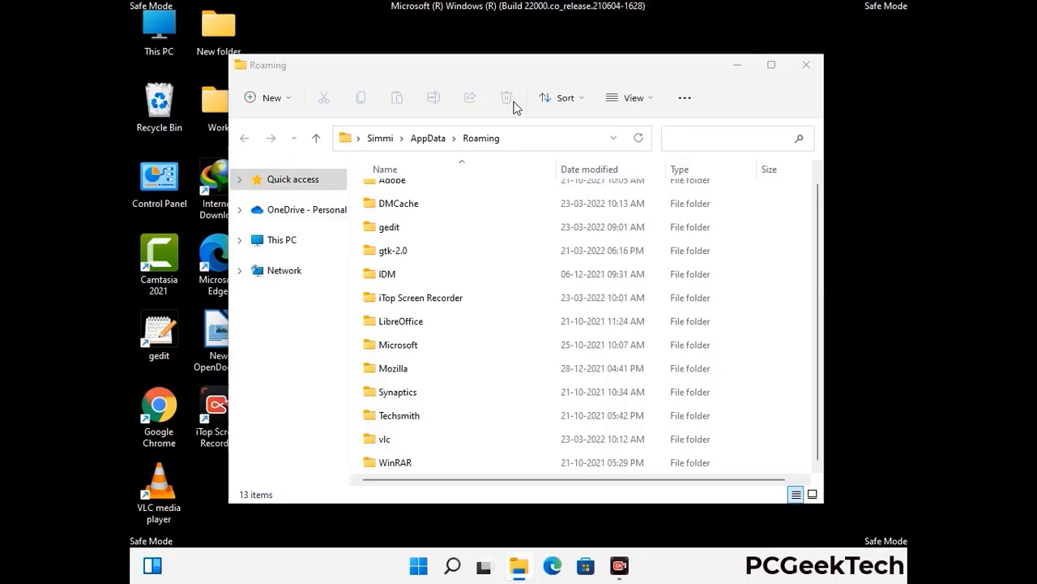
pyautogui.click(805, 66)
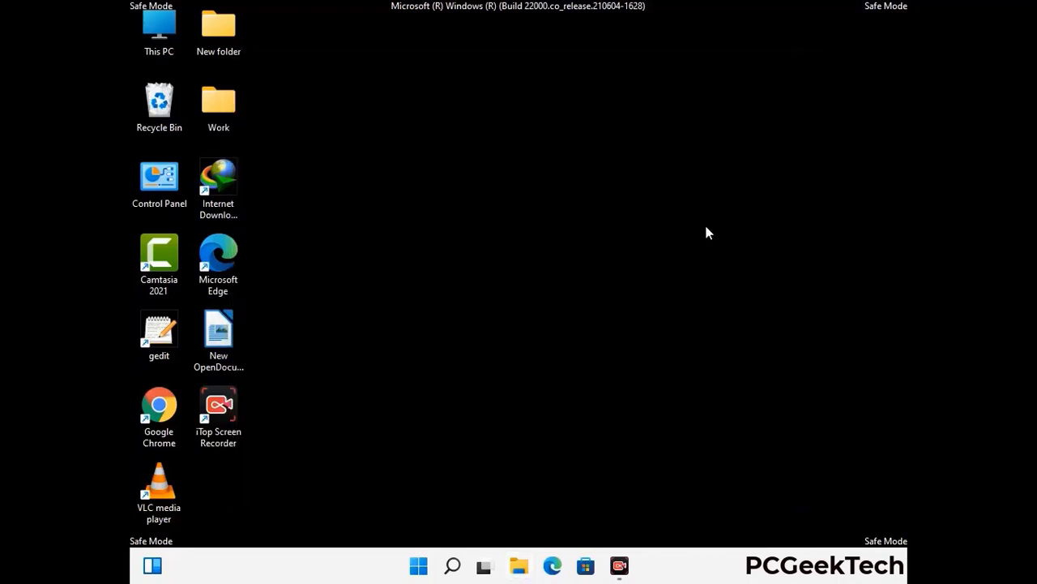
# Run %LocalAppData% from the Run prompt to open the AppData\Local folder.
pyautogui.press('super+r')
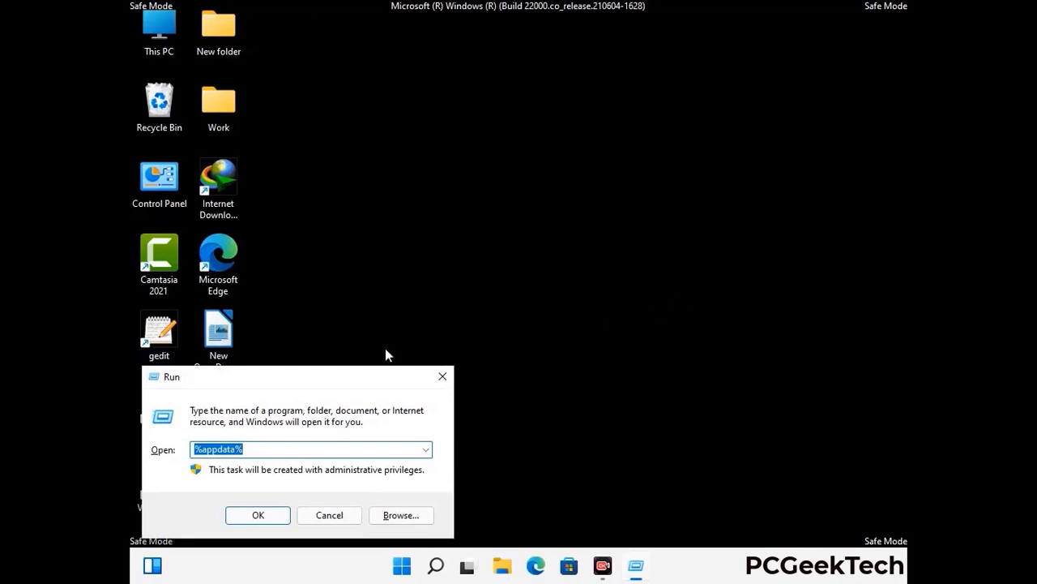
pyautogui.moveTo(325, 385); pyautogui.dragTo(544, 206)
pyautogui.write('%Local')
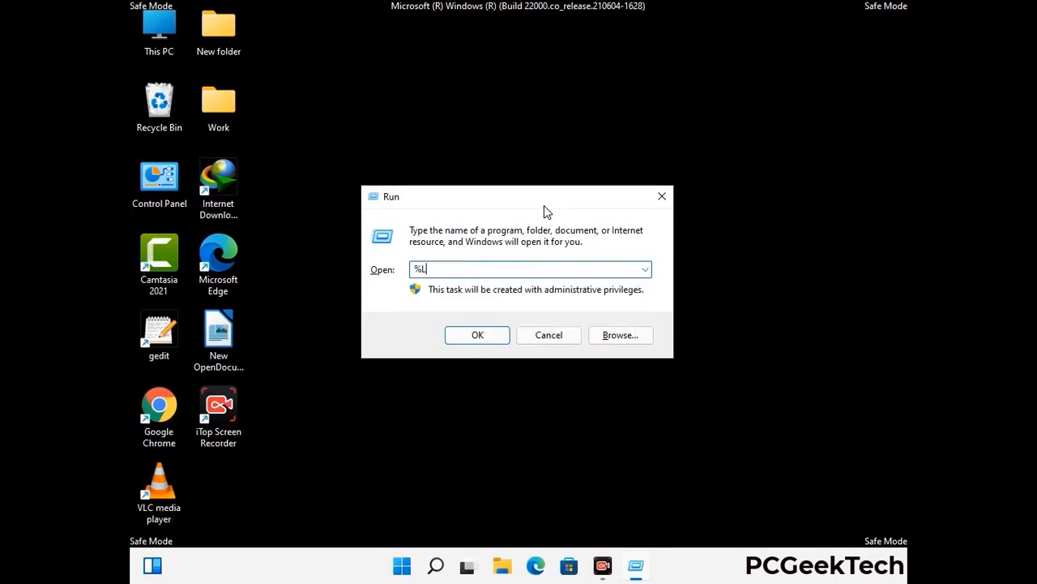
pyautogui.write('App')
pyautogui.press('Return')
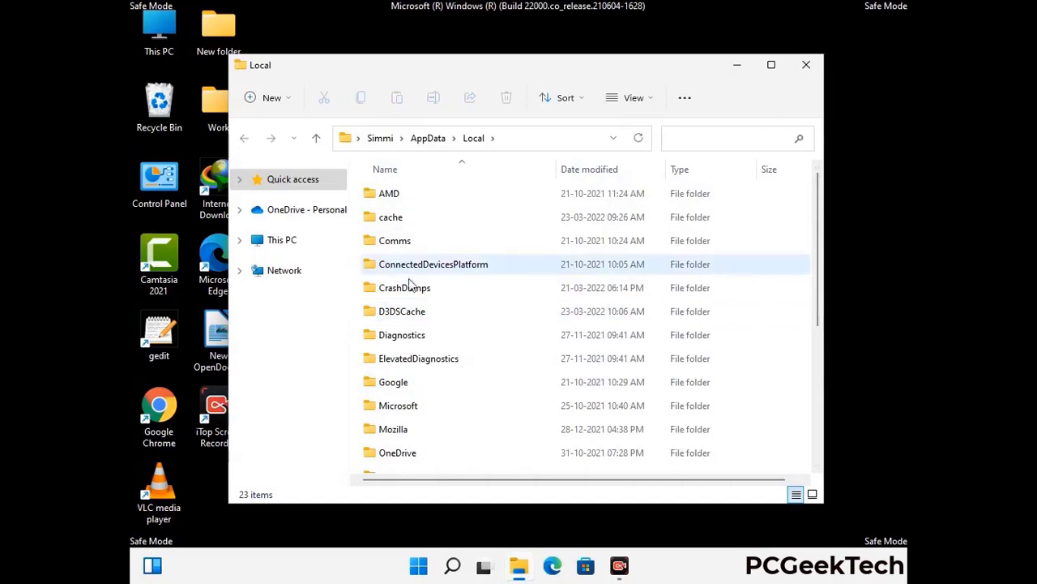
# Delete the Mozilla folder from AppData\Local, leaving 22 items, and close the window.
pyautogui.scroll(-1, 435, 363)
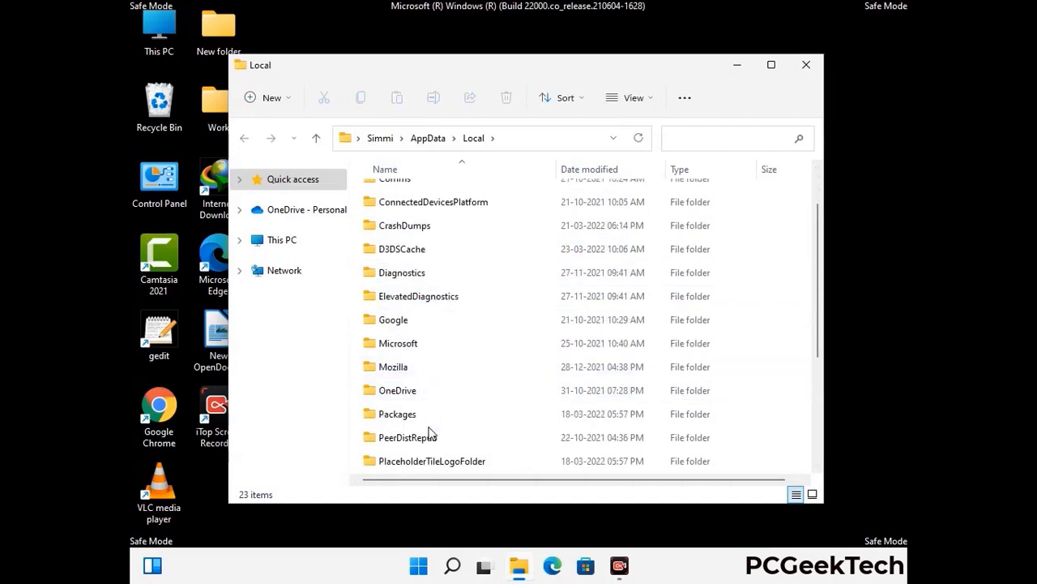
pyautogui.click(405, 371)
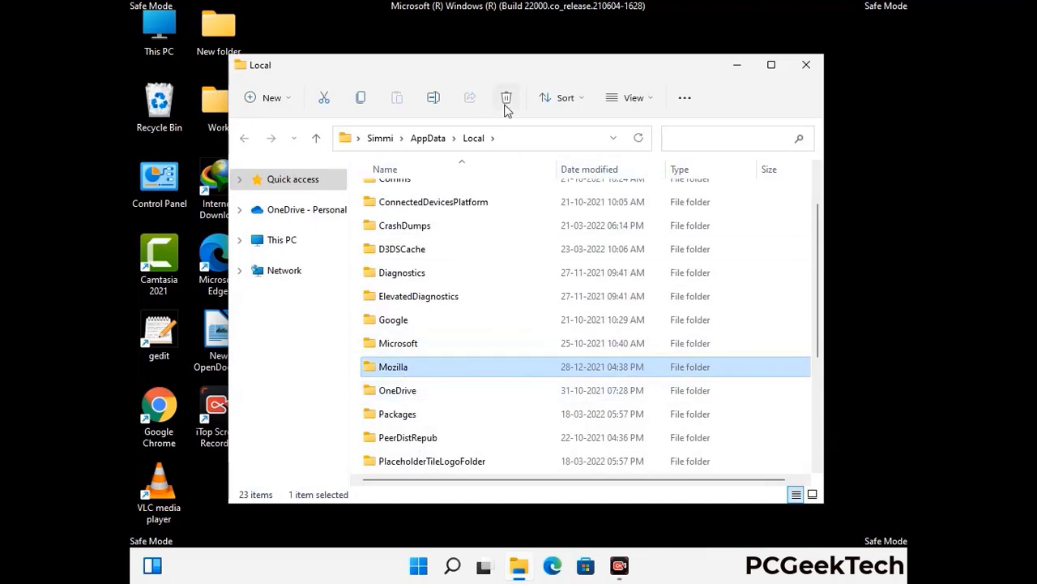
pyautogui.press('Tab')
pyautogui.click(505, 105)
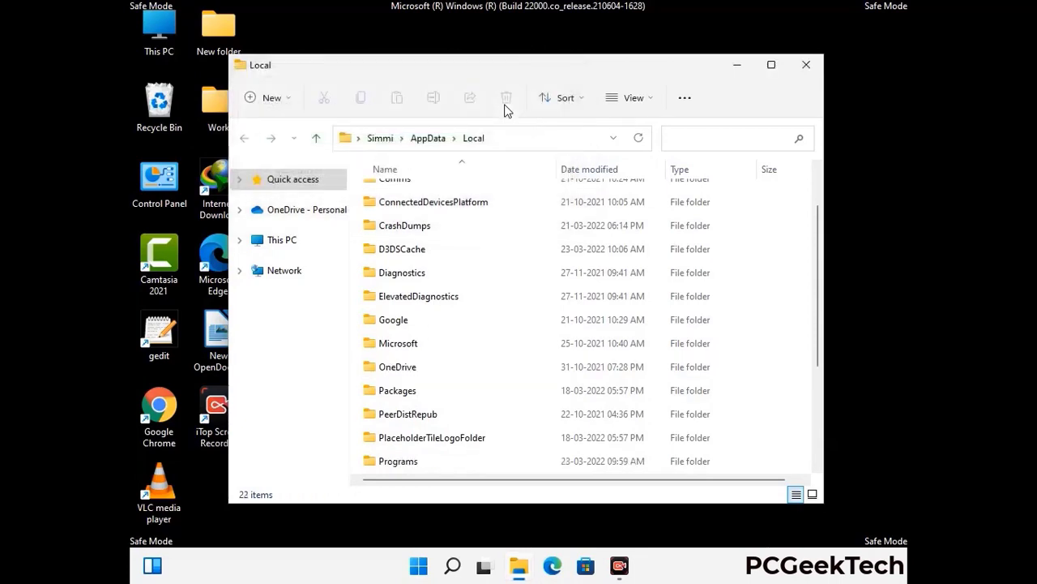
pyautogui.click(807, 73)
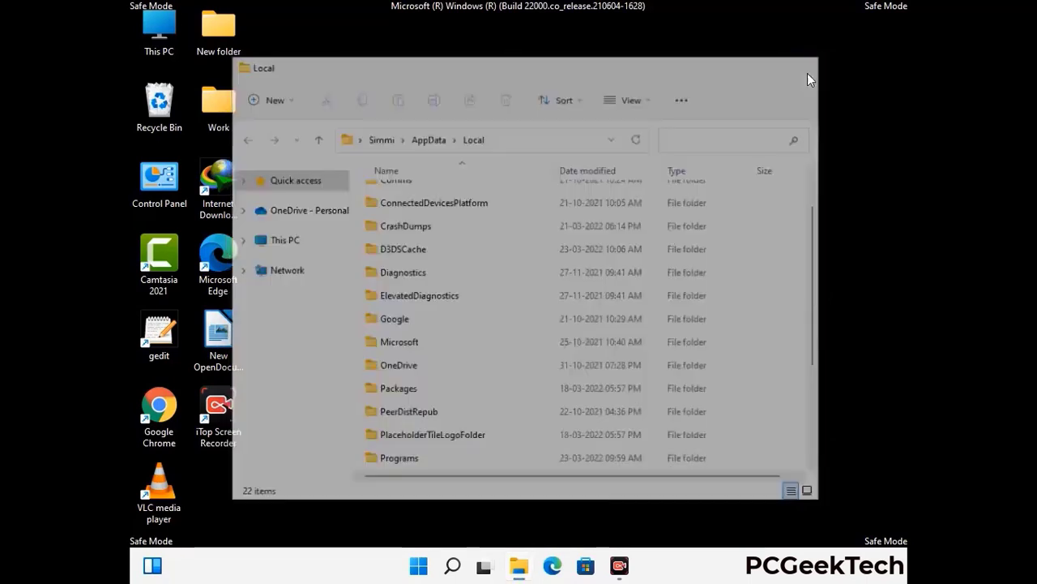
# Run %ProgramData% from the Run prompt to open C:\ProgramData.
pyautogui.press('super+r')
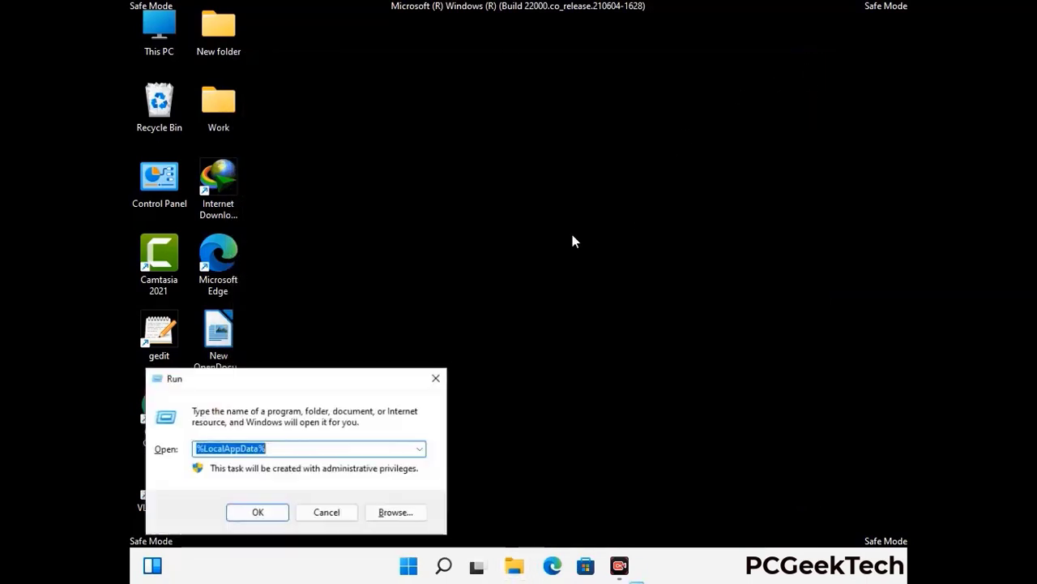
pyautogui.moveTo(265, 384); pyautogui.dragTo(475, 213)
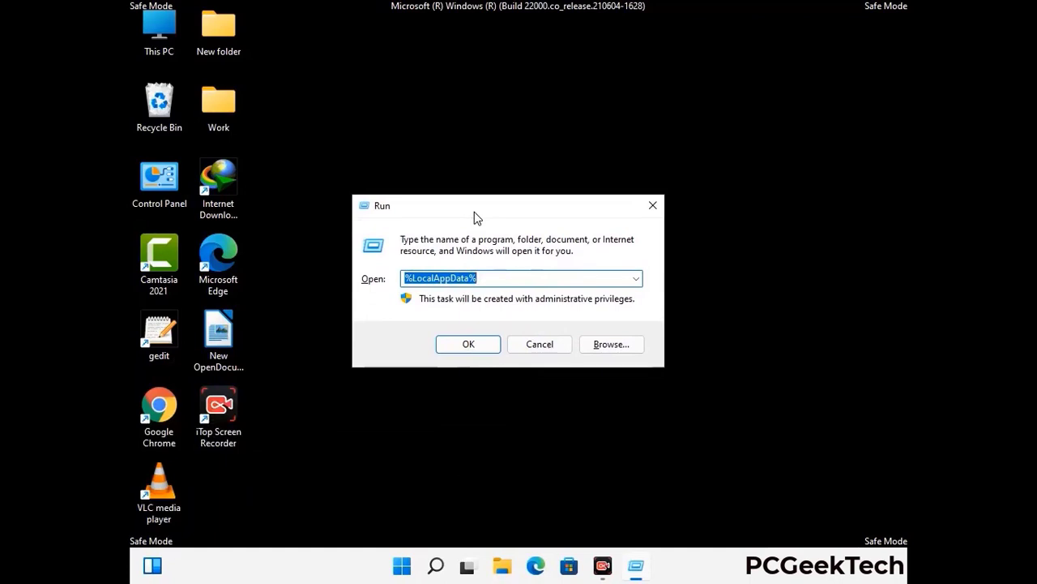
pyautogui.write('%')
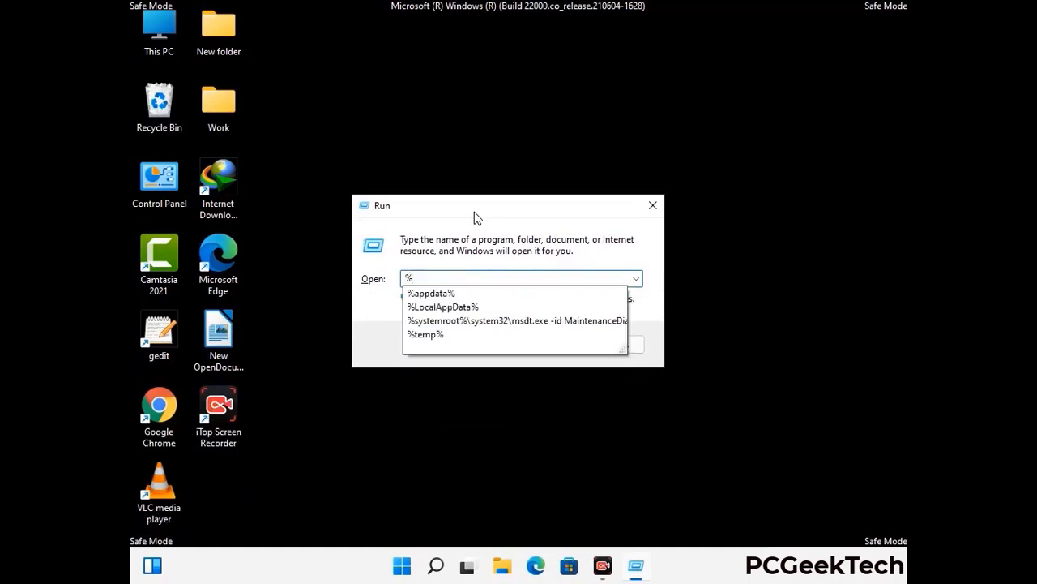
pyautogui.write('ProgramData%')
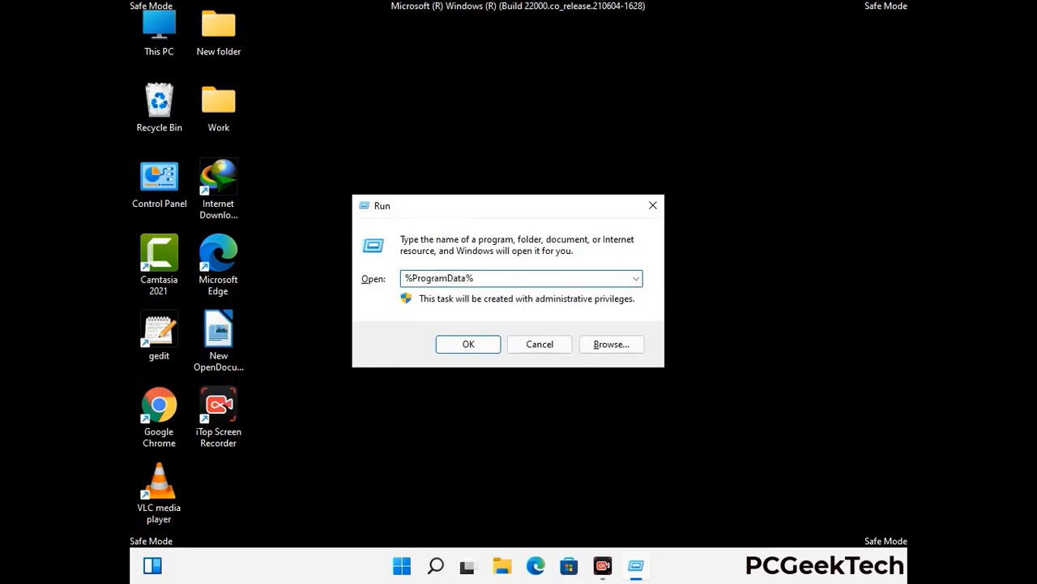
pyautogui.press('Return')
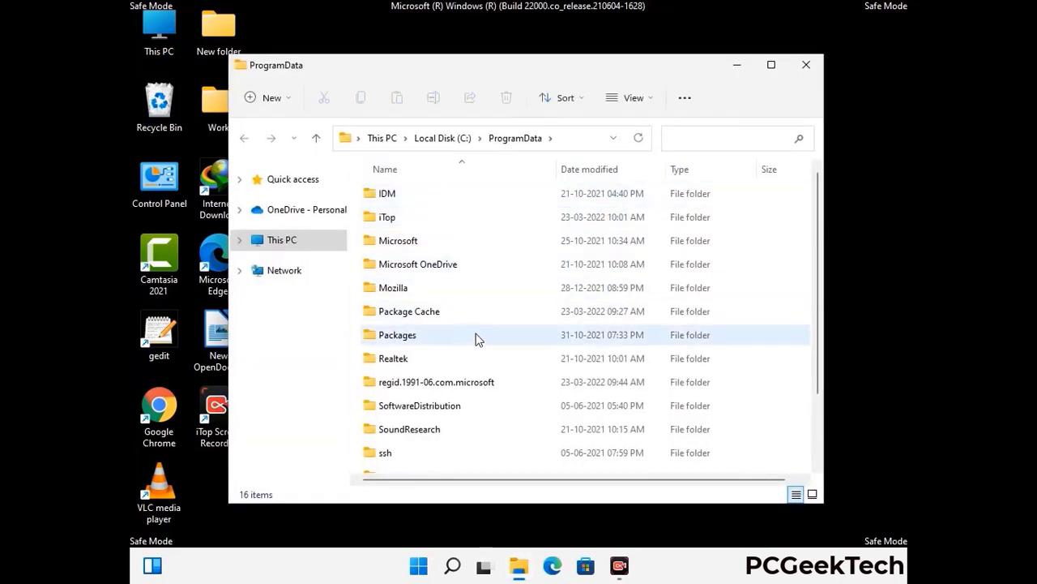
# Delete the Mozilla folder from C:\ProgramData, leaving 15 items, and close the window.
pyautogui.scroll(-1, 476, 344)
pyautogui.scroll(-1, 476, 357)
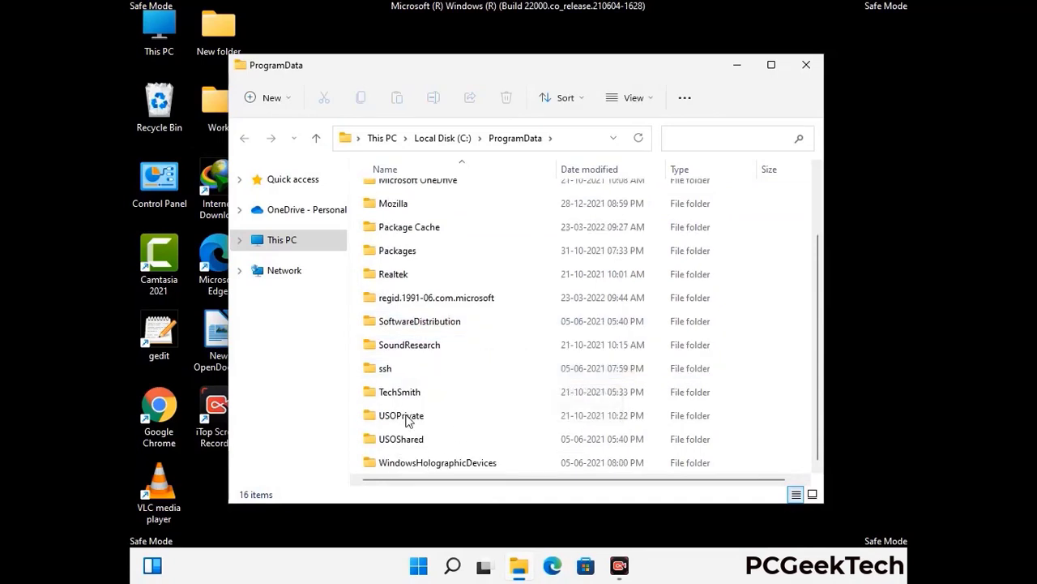
pyautogui.click(400, 203)
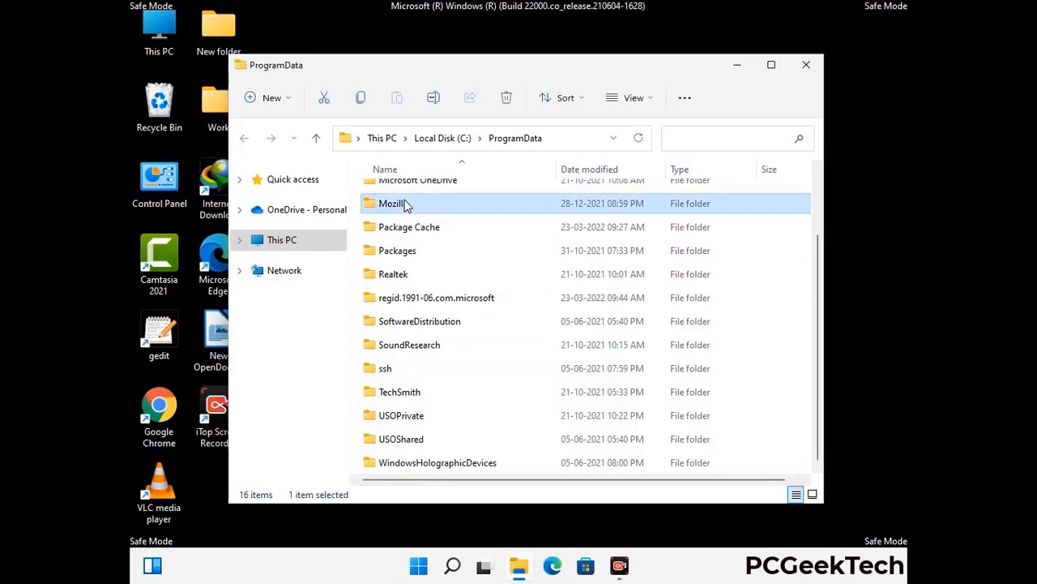
pyautogui.click(507, 98)
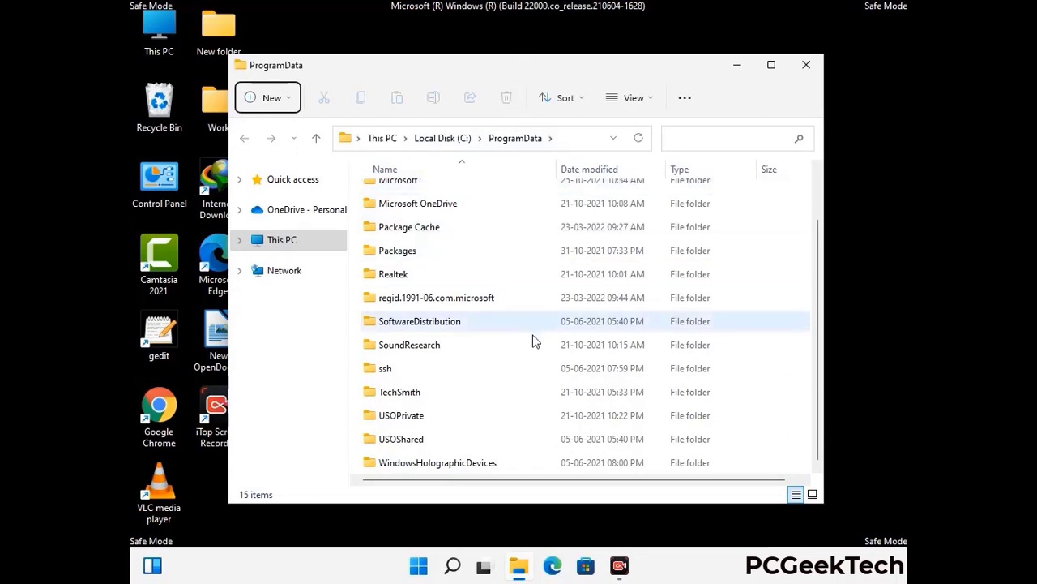
pyautogui.scroll(2, 534, 342)
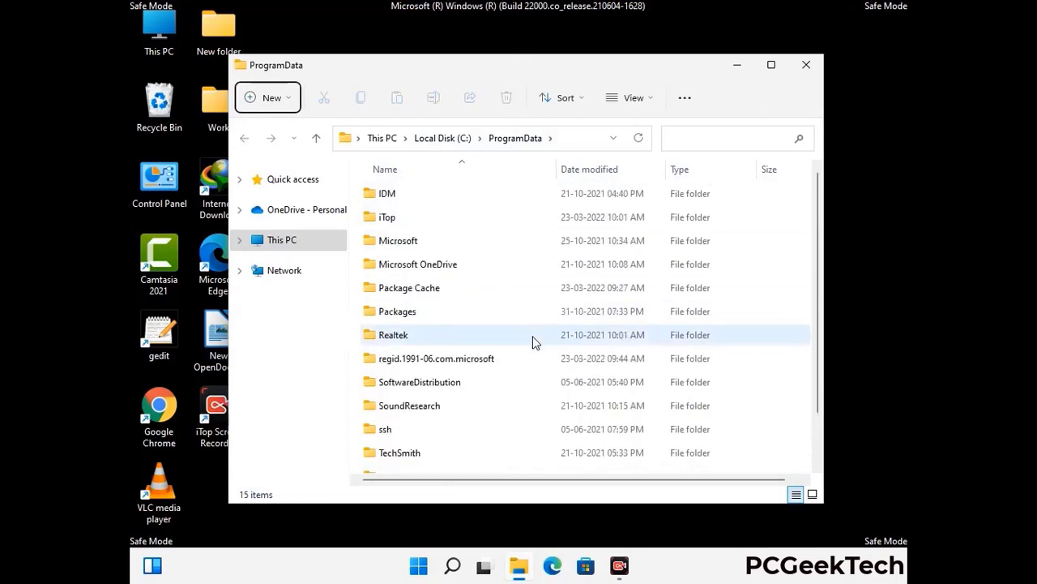
pyautogui.click(814, 68)
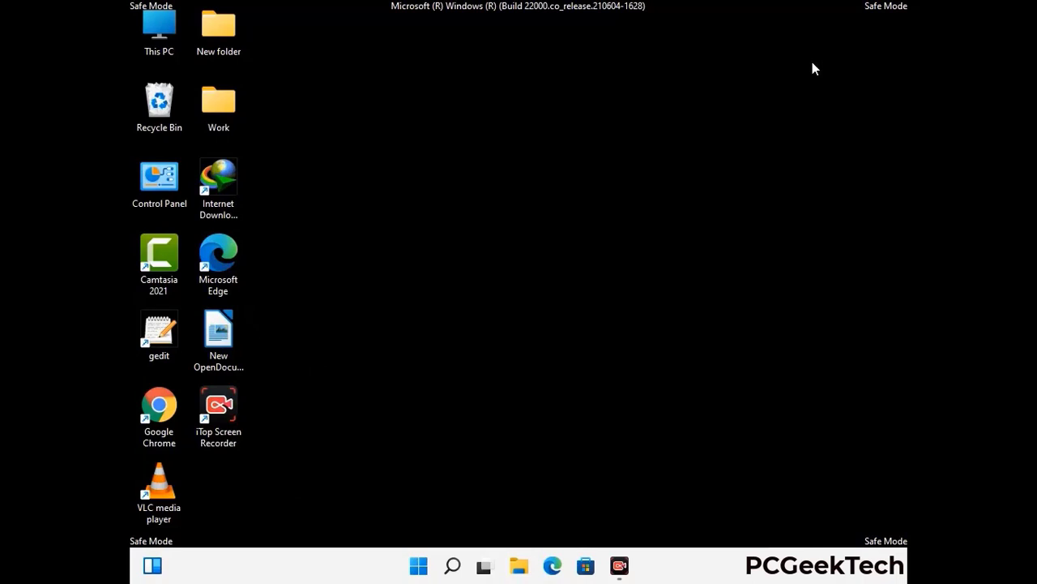
# Open C:\Windows in File Explorer by running %WinDir% from the Run prompt.
pyautogui.press('super+r')
pyautogui.moveTo(339, 375); pyautogui.dragTo(538, 205)
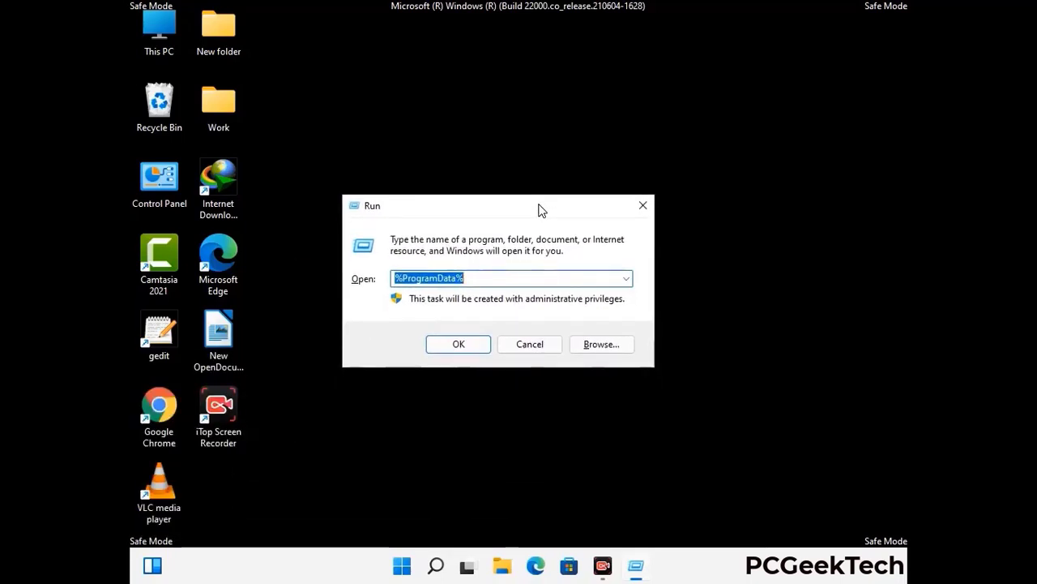
pyautogui.write('%Wi')
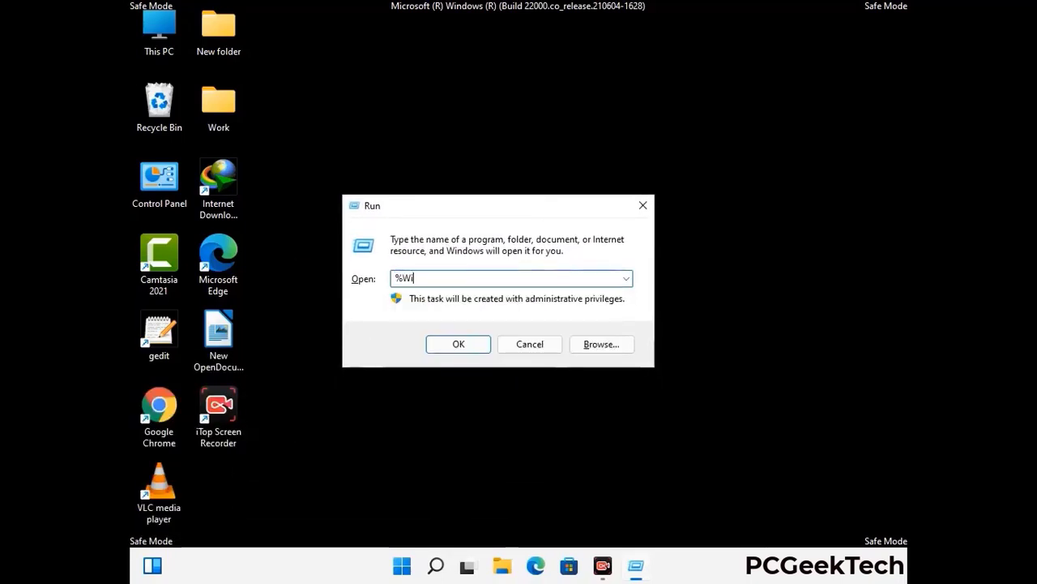
pyautogui.write('nDir%')
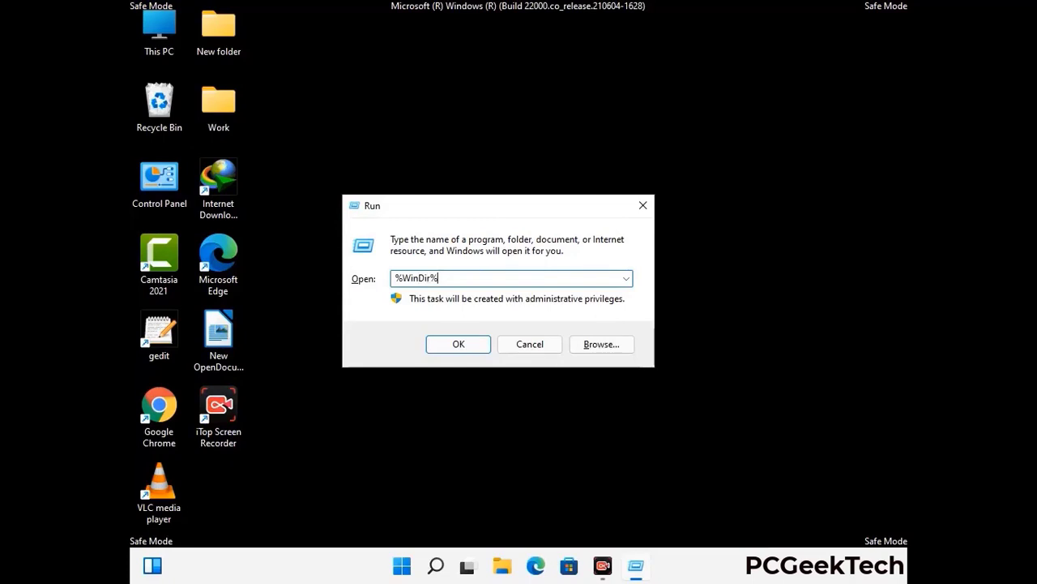
pyautogui.press('Return')
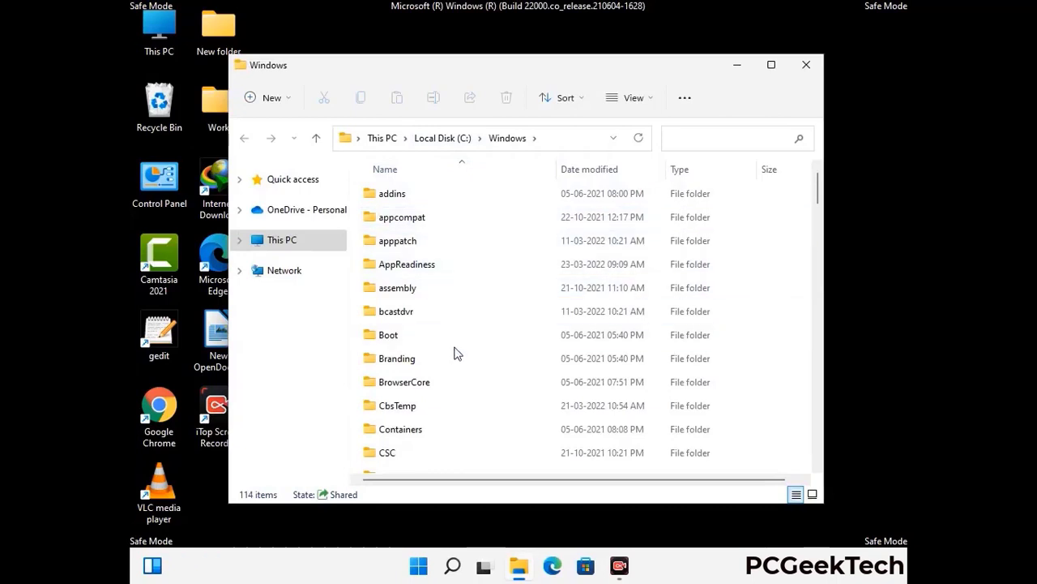
# Scroll down and back up through the C:\Windows file list, then close the window.
pyautogui.scroll(-1, 454, 356)
pyautogui.scroll(-3, 456, 360)
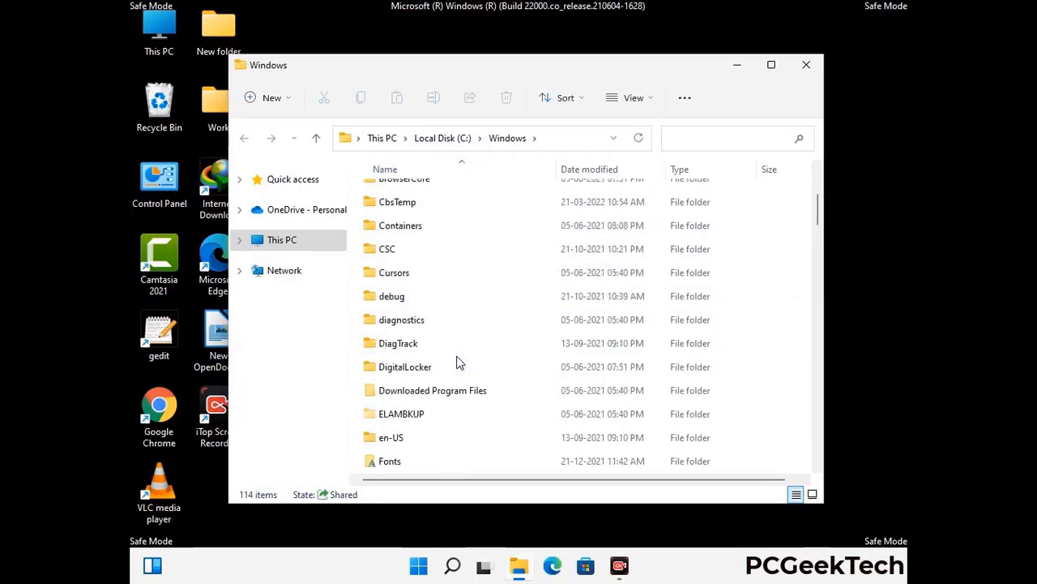
pyautogui.scroll(-5, 456, 364)
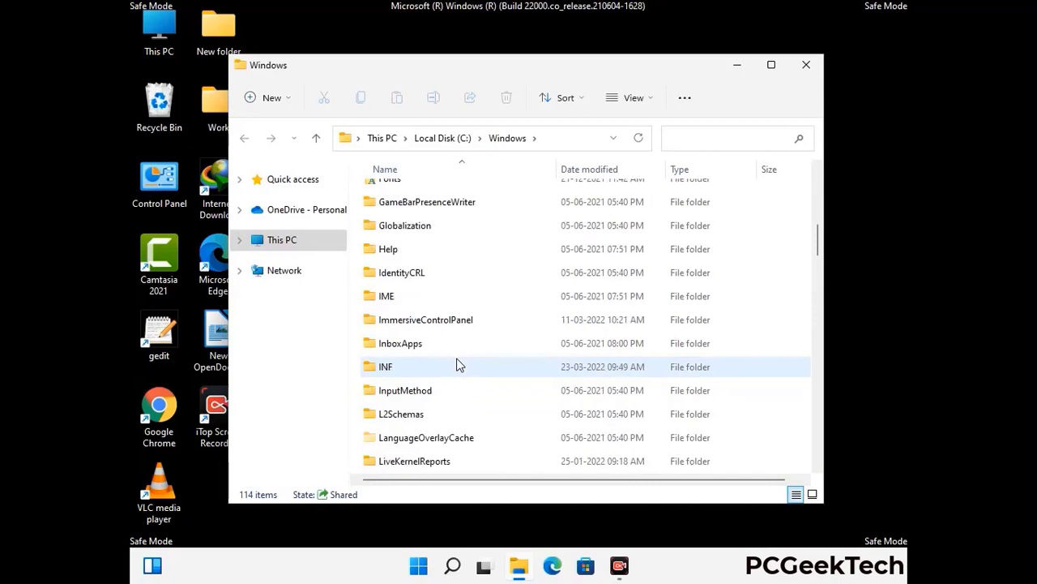
pyautogui.scroll(-4, 457, 365)
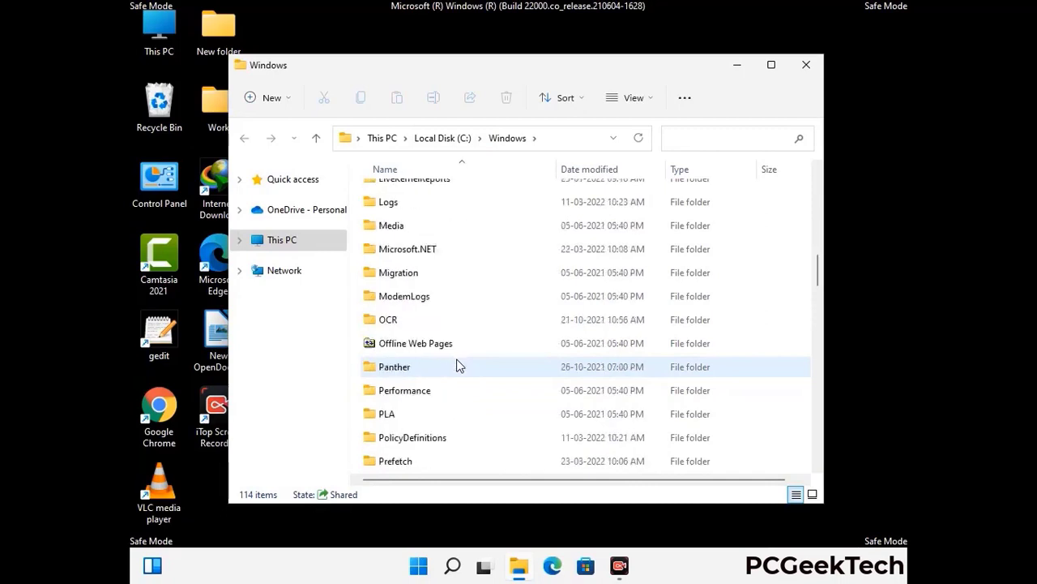
pyautogui.scroll(-6, 456, 365)
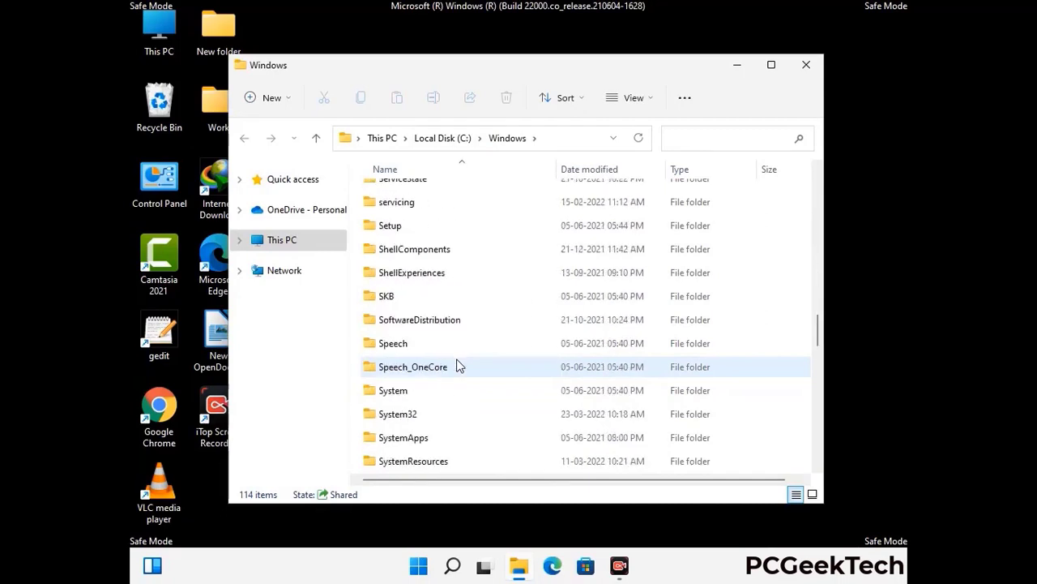
pyautogui.scroll(-7, 456, 364)
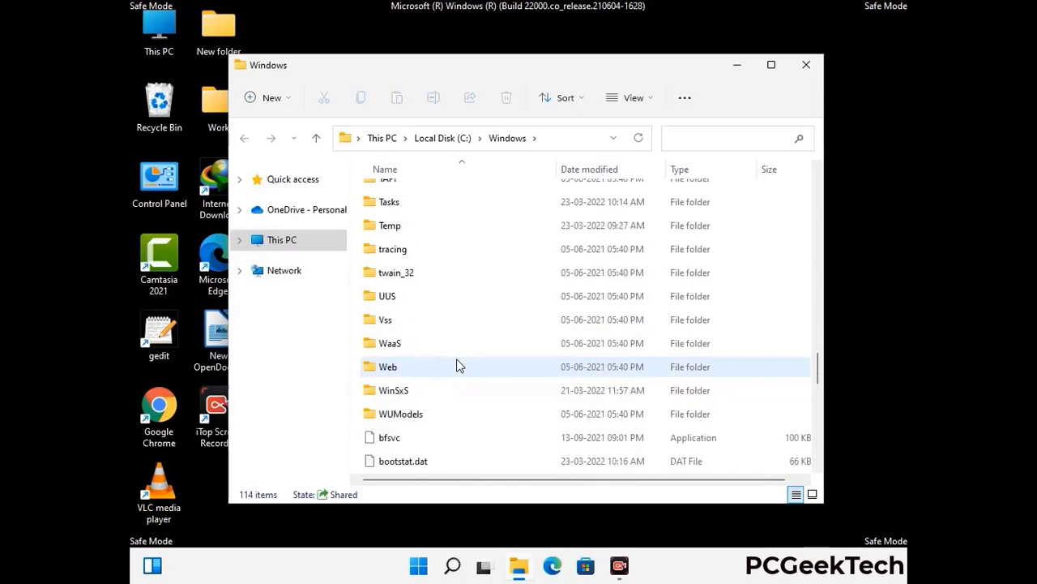
pyautogui.scroll(-8, 457, 365)
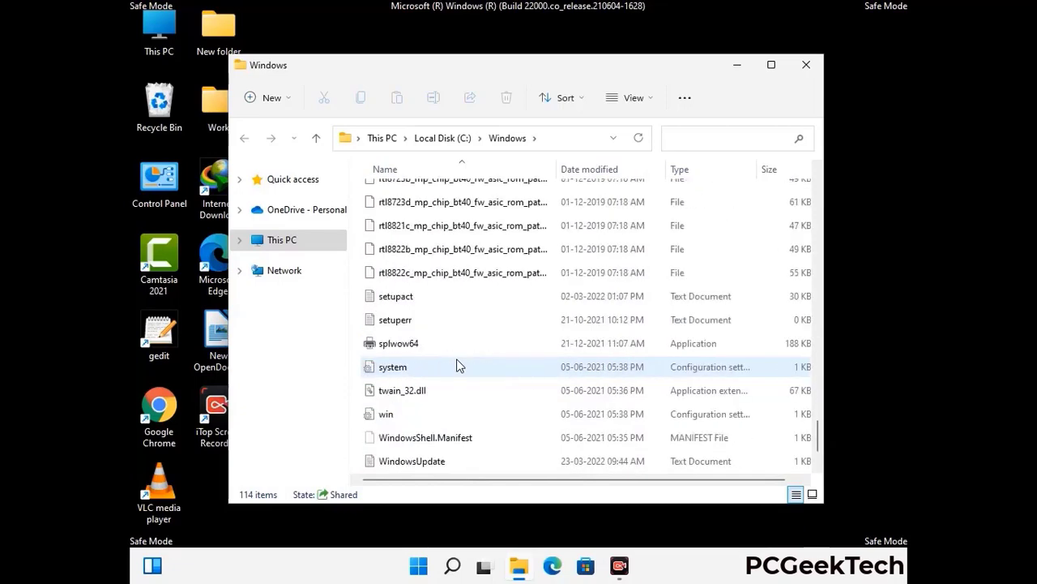
pyautogui.scroll(15, 457, 365)
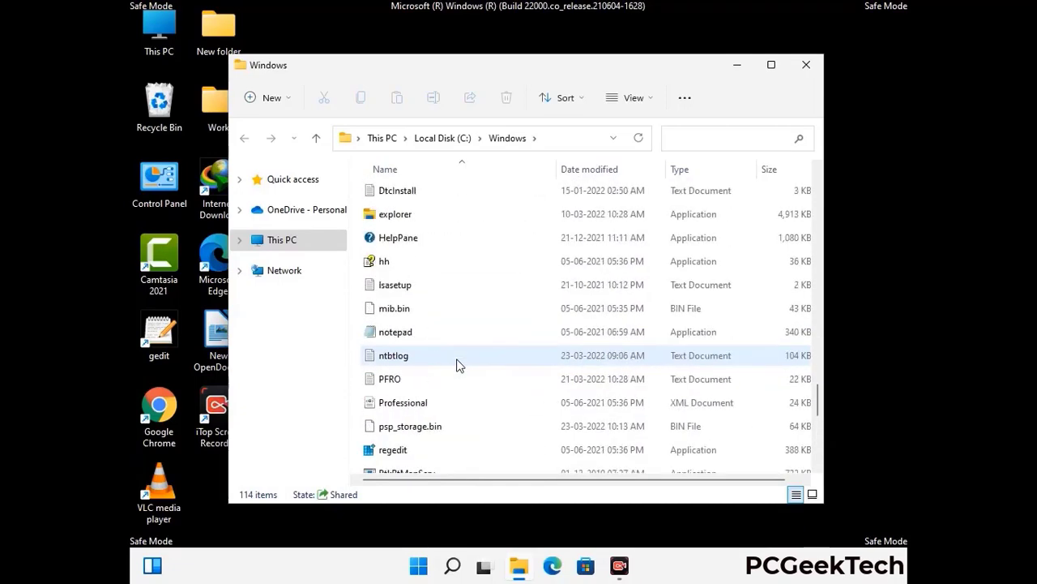
pyautogui.scroll(3, 456, 364)
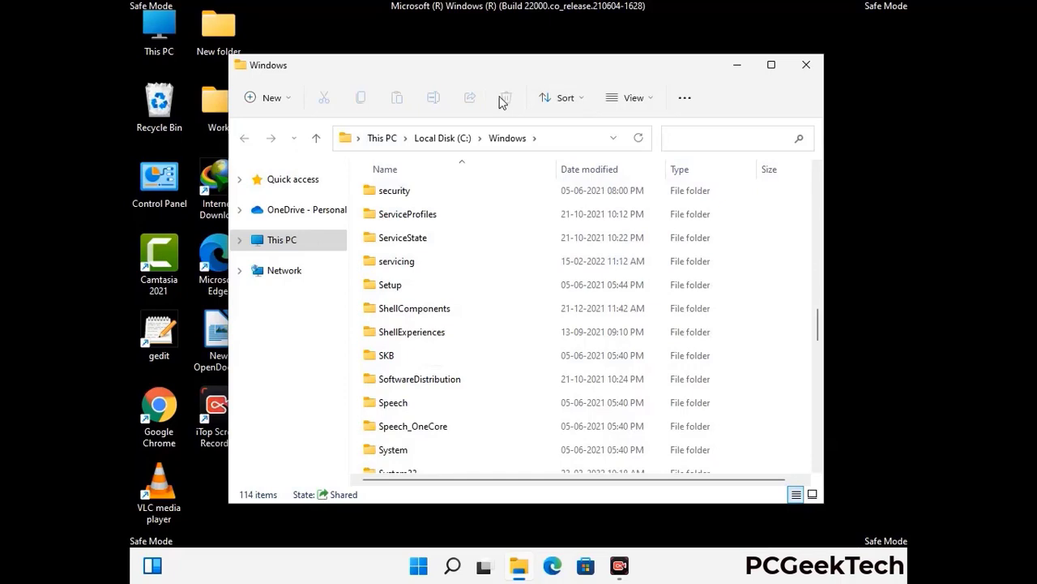
pyautogui.click(813, 65)
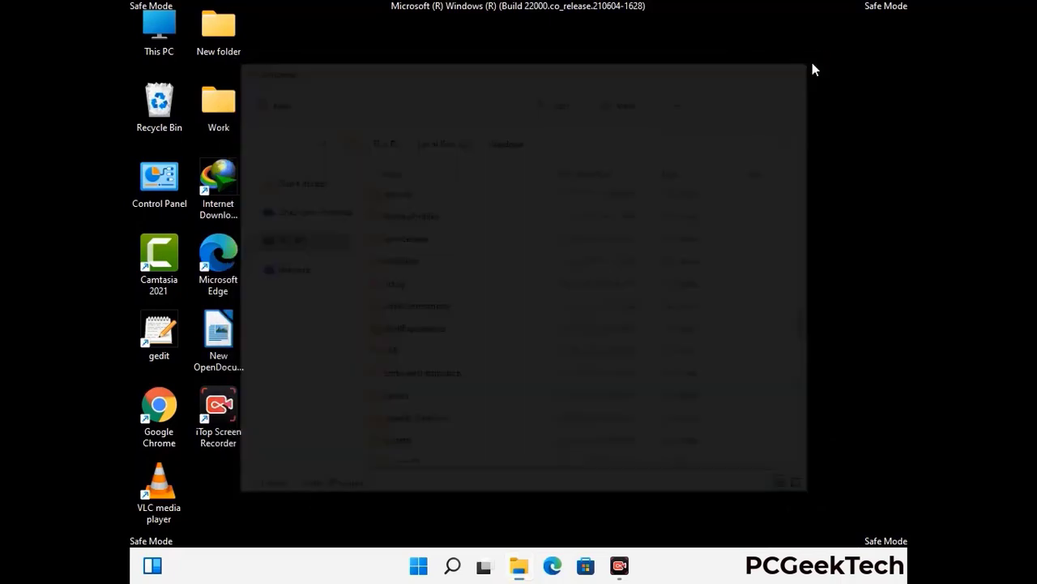
# Open the user's Temp folder by running %temp%.
pyautogui.press('super+r')
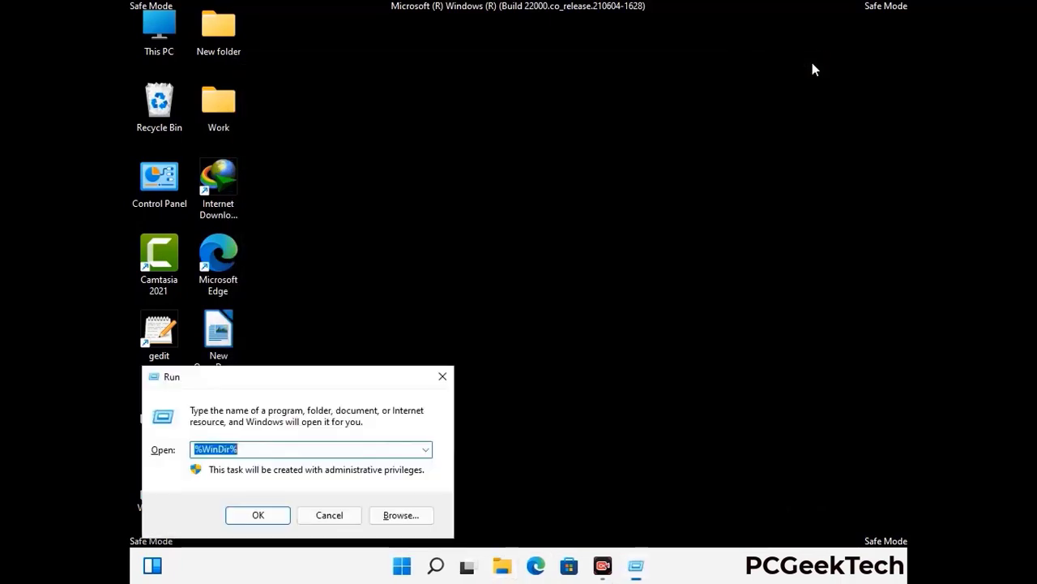
pyautogui.moveTo(342, 382); pyautogui.dragTo(588, 139)
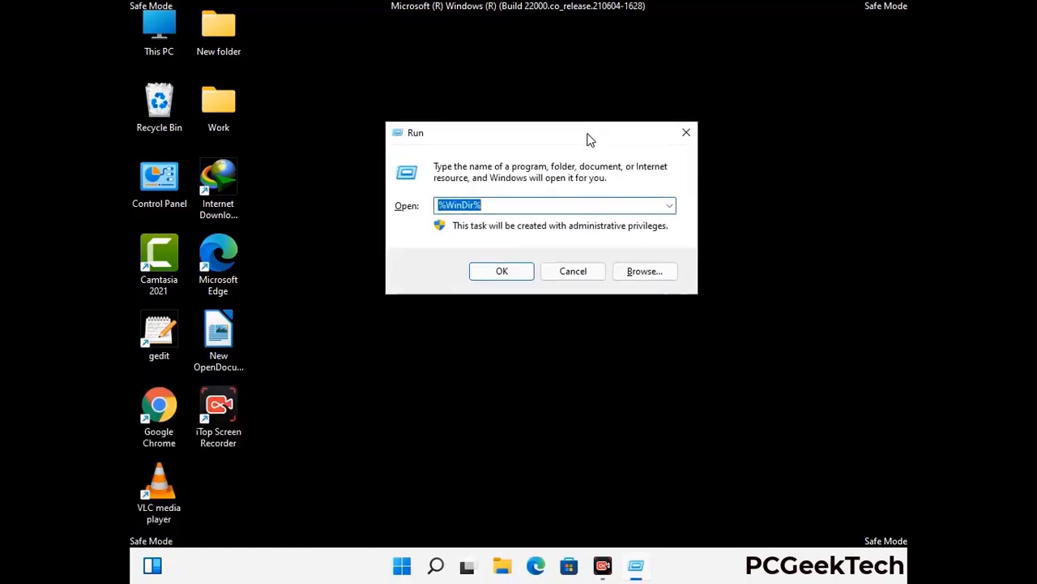
pyautogui.write('%temp%')
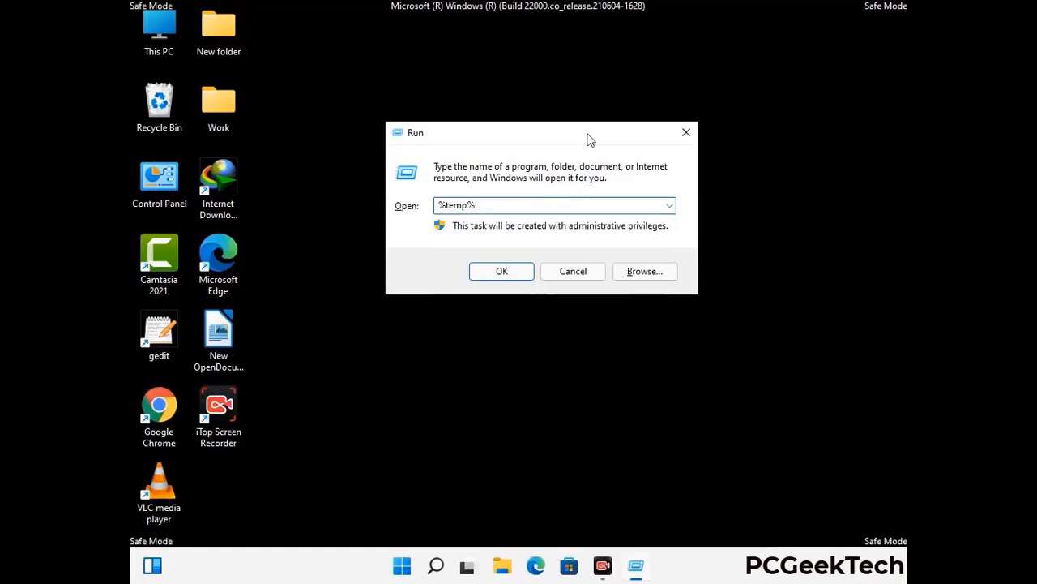
pyautogui.click(519, 271)
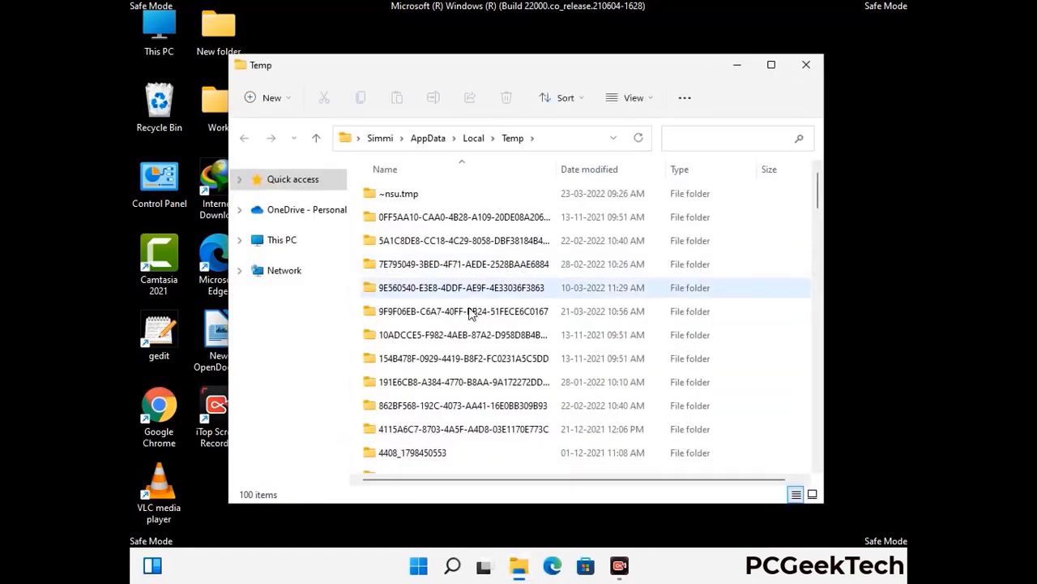
# Delete all 100 items in the Temp folder and close the window.
pyautogui.click(470, 313)
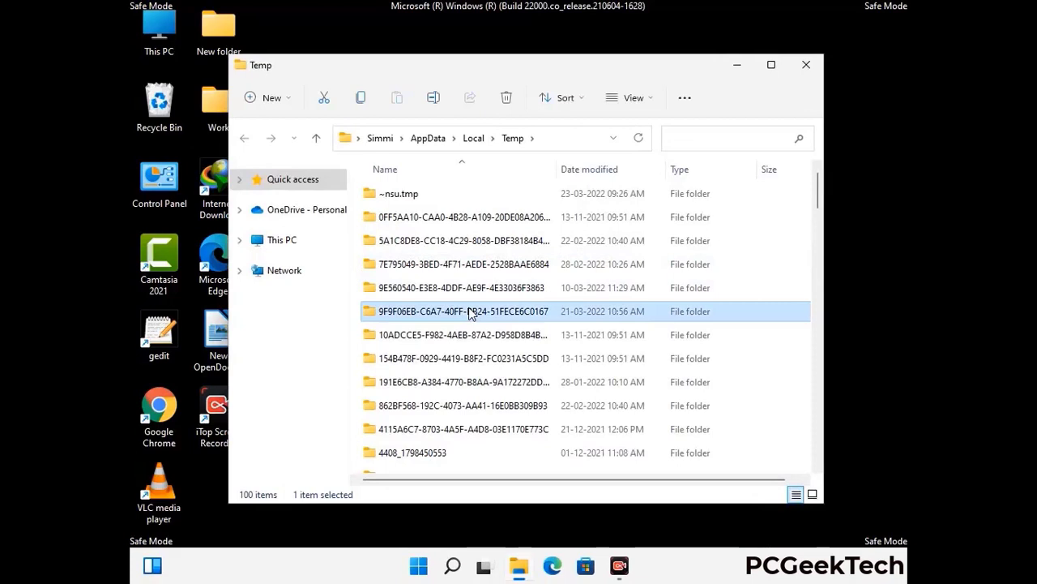
pyautogui.hotkey('ctrl', 'a')
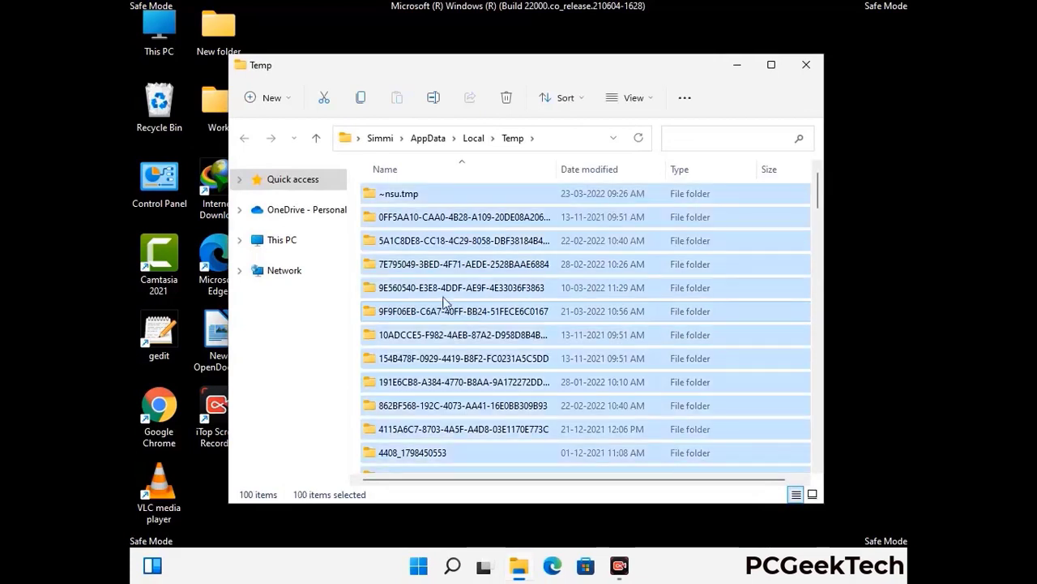
pyautogui.click(508, 98)
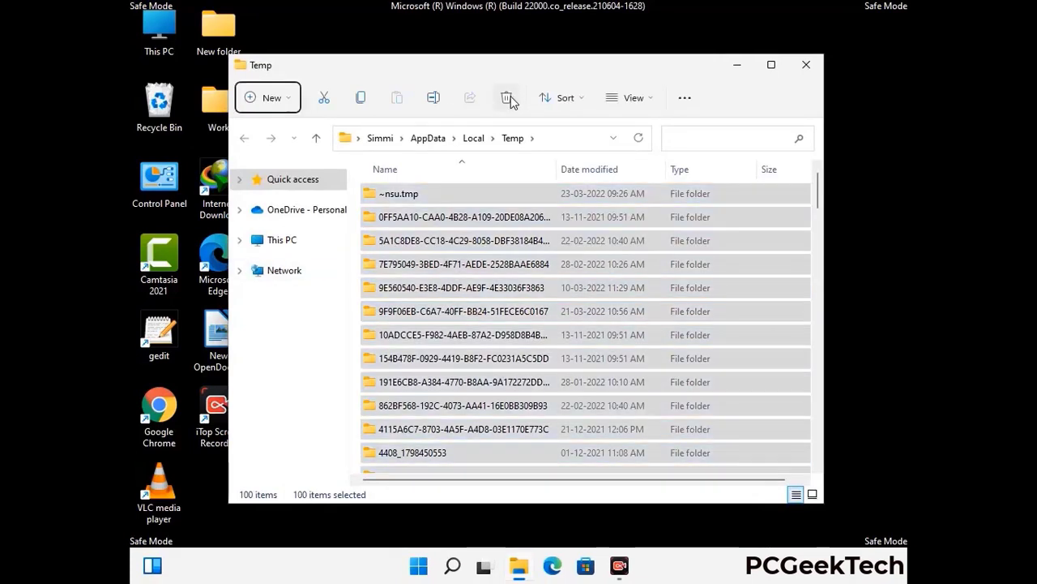
pyautogui.click(807, 64)
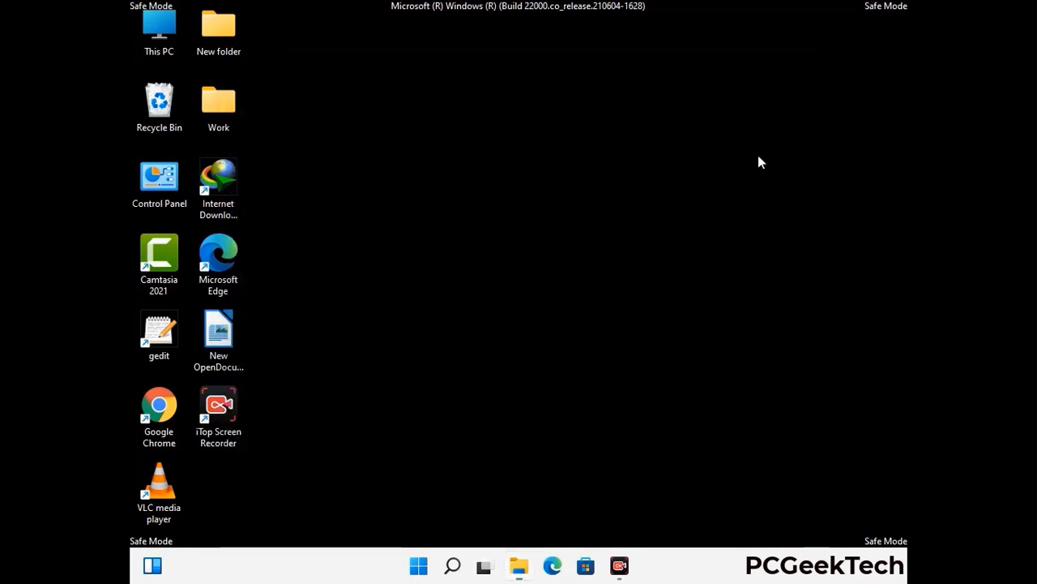
# Open the C:\Windows\Temp folder by running temp.
pyautogui.press('super+r')
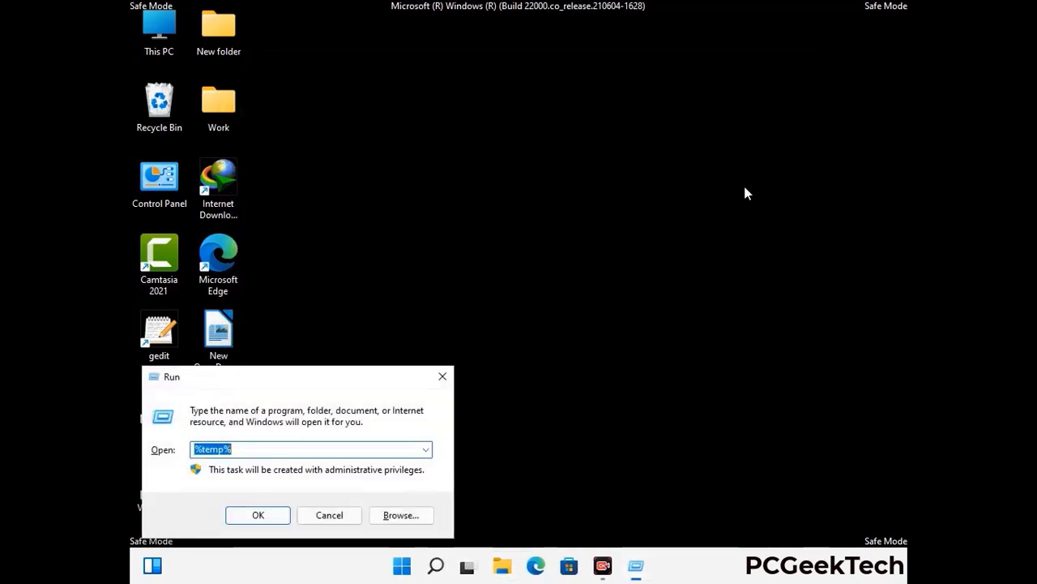
pyautogui.moveTo(352, 372); pyautogui.dragTo(591, 150)
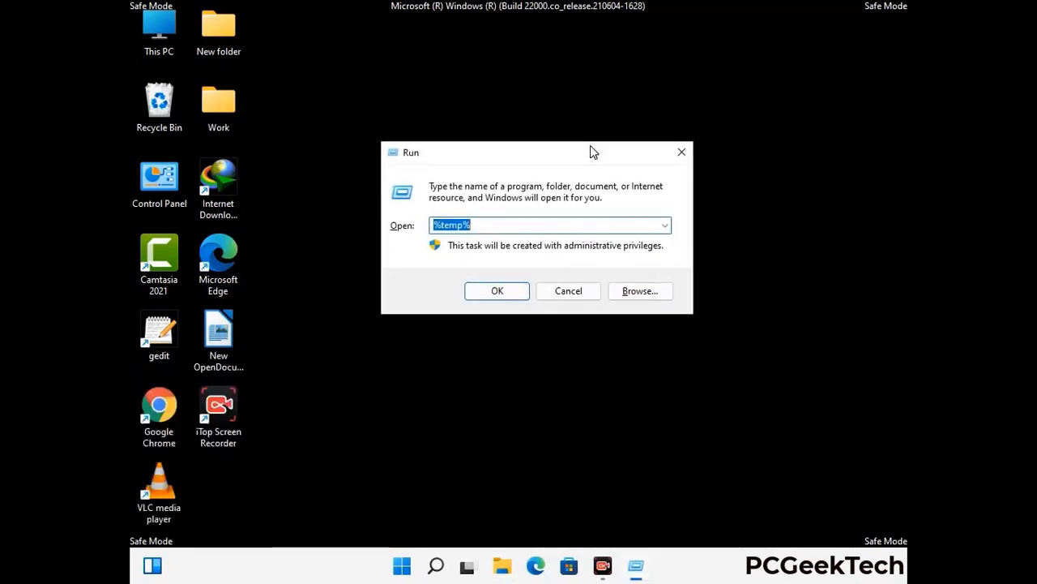
pyautogui.write('temp')
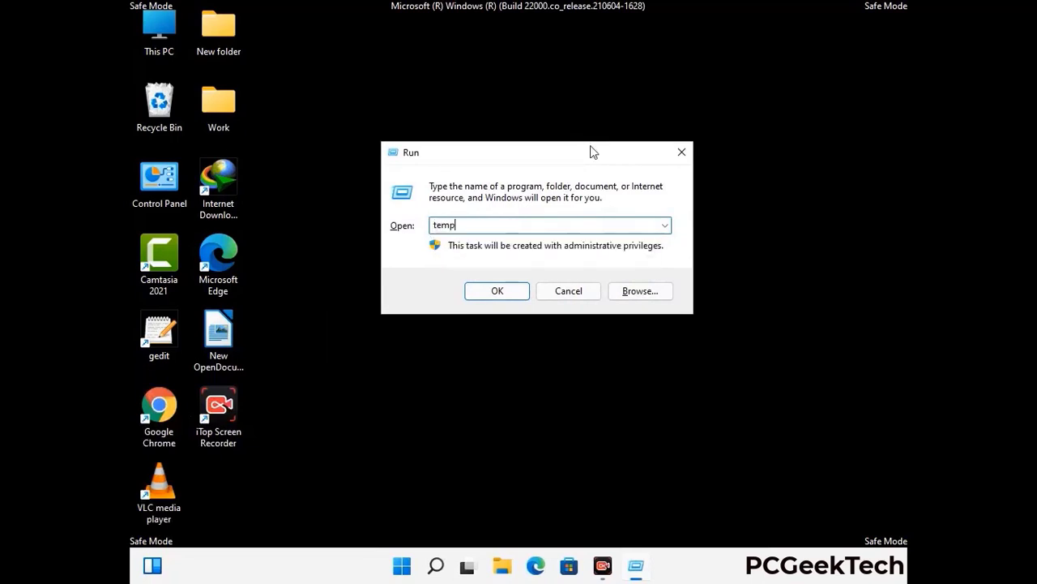
pyautogui.press('Return')
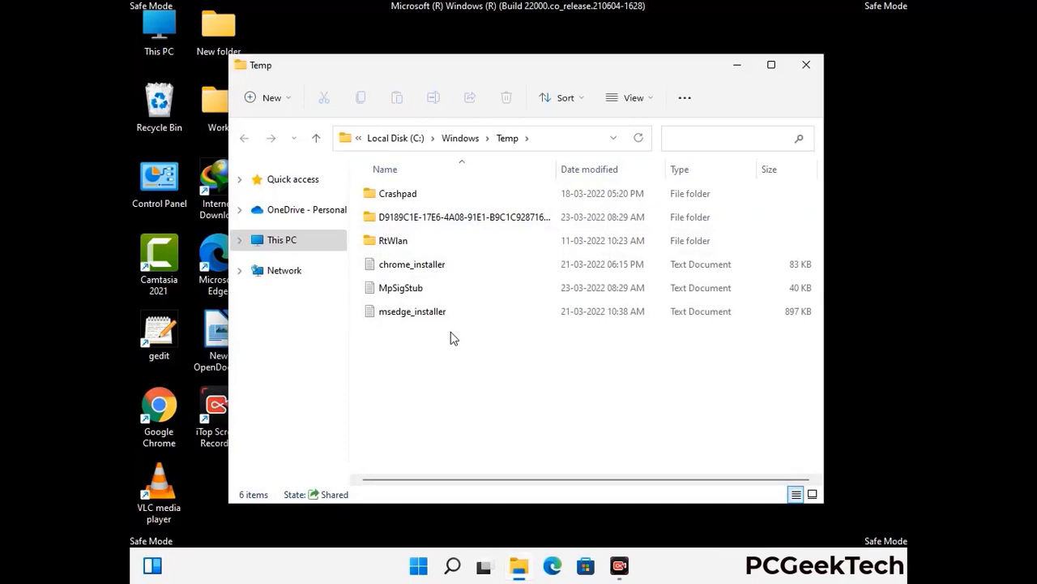
# Delete all six items in Windows Temp and close the window.
pyautogui.hotkey('ctrl', 'a')
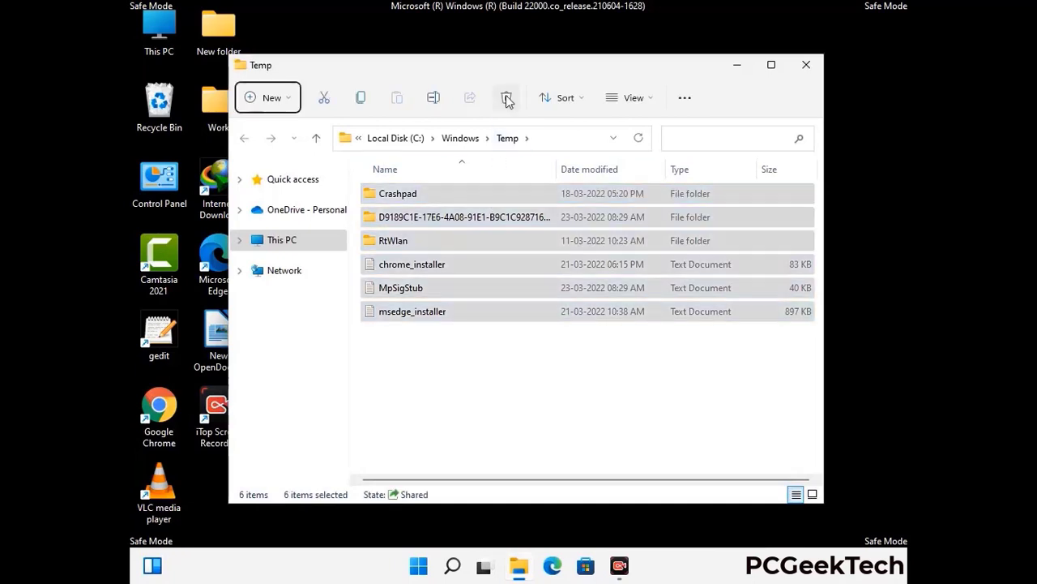
pyautogui.click(507, 98)
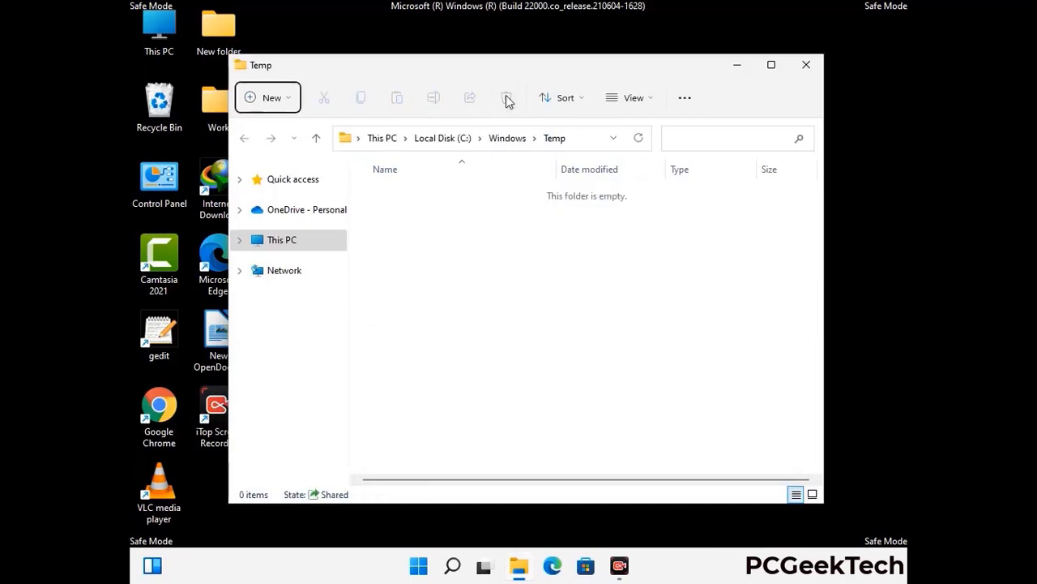
pyautogui.click(806, 65)
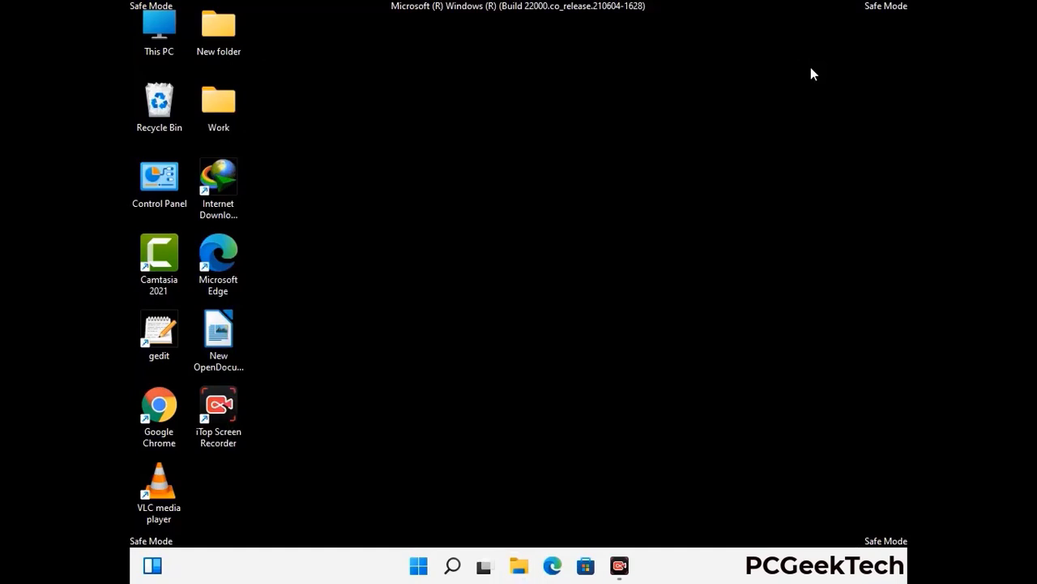
# Launch Registry Editor with the regedit command.
pyautogui.press('super+r')
pyautogui.moveTo(316, 374); pyautogui.dragTo(539, 129)
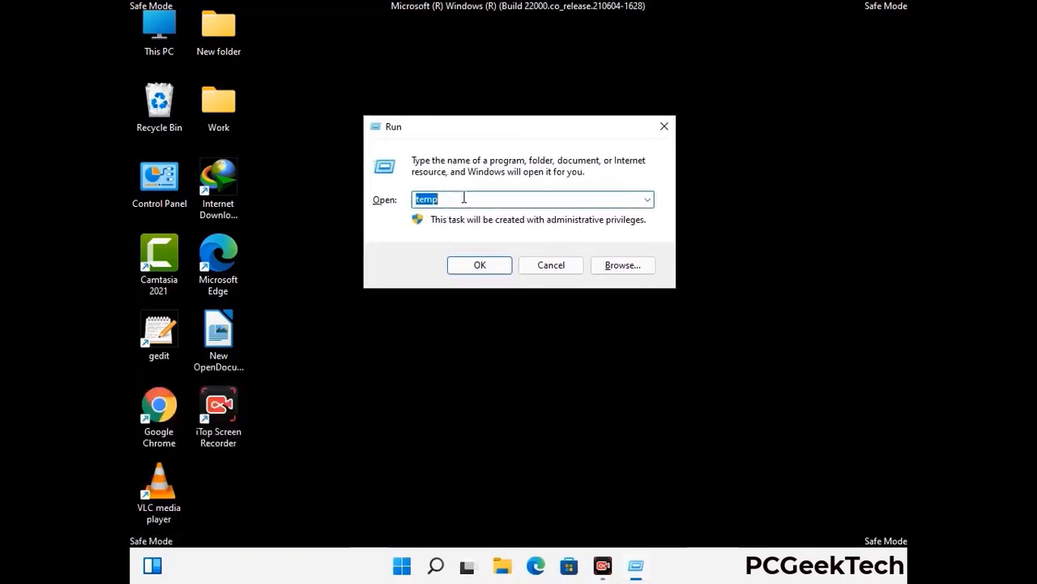
pyautogui.write('regedit')
pyautogui.press('Return')
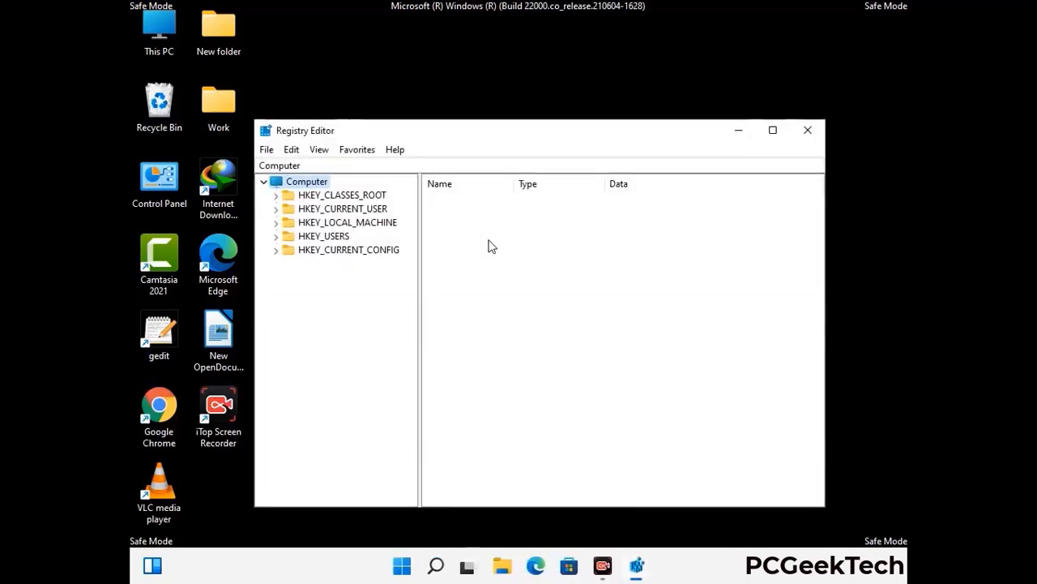
# Expand HKEY_CURRENT_USER > Software > Microsoft in the registry tree.
pyautogui.click(348, 222)
pyautogui.click(276, 208)
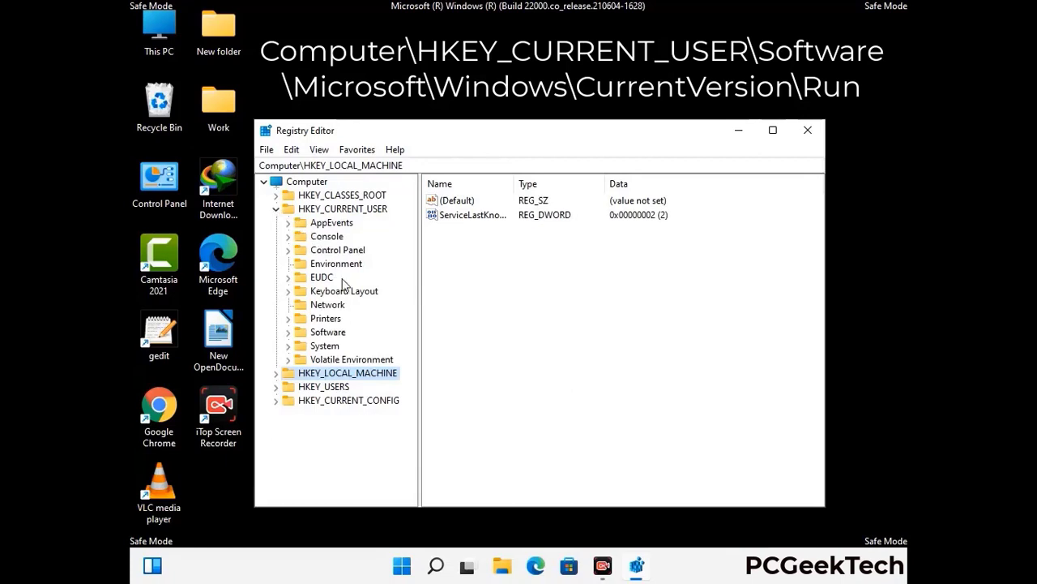
pyautogui.click(326, 334)
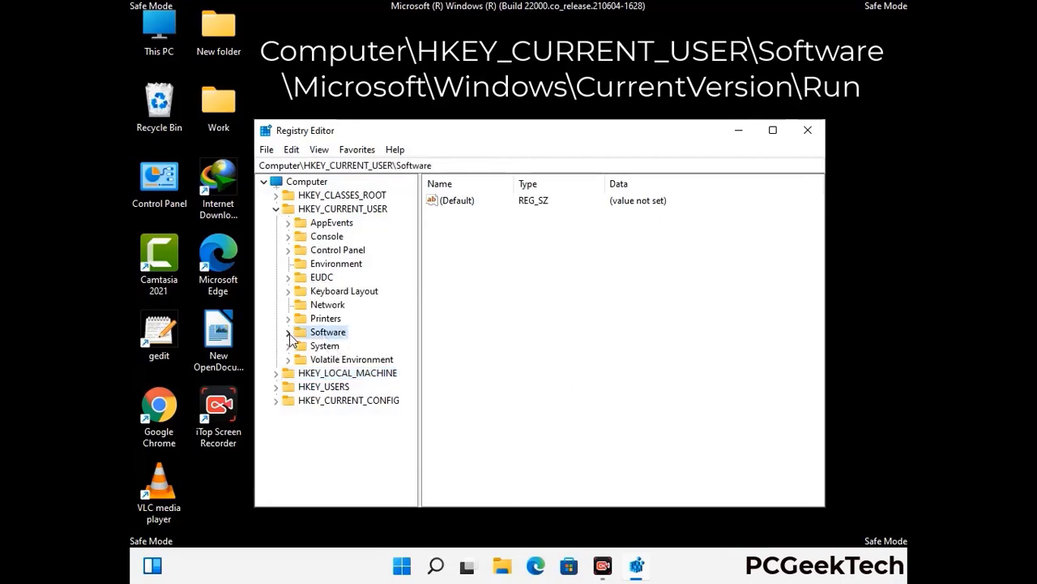
pyautogui.click(287, 332)
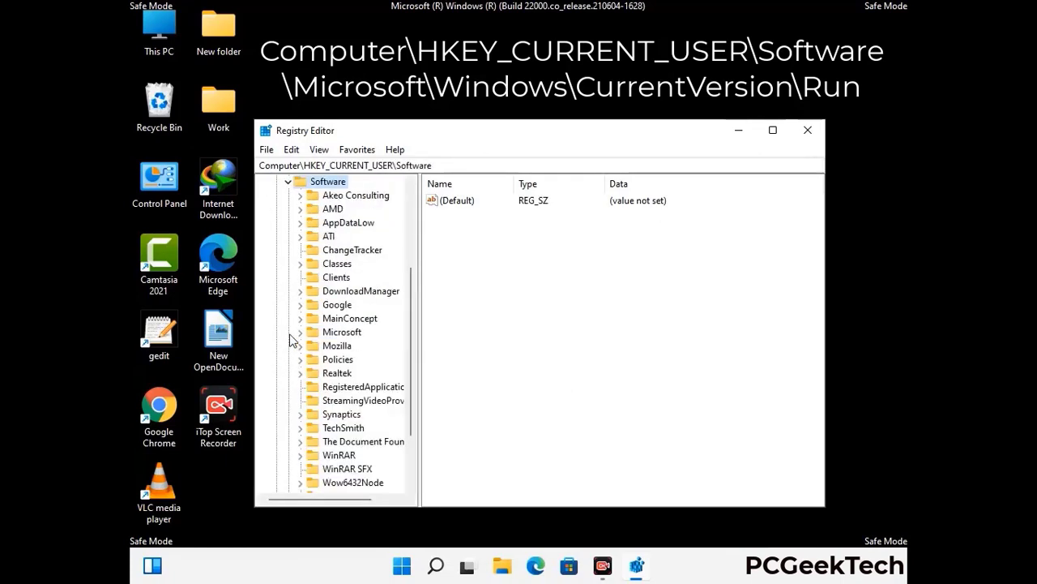
pyautogui.doubleClick(339, 332)
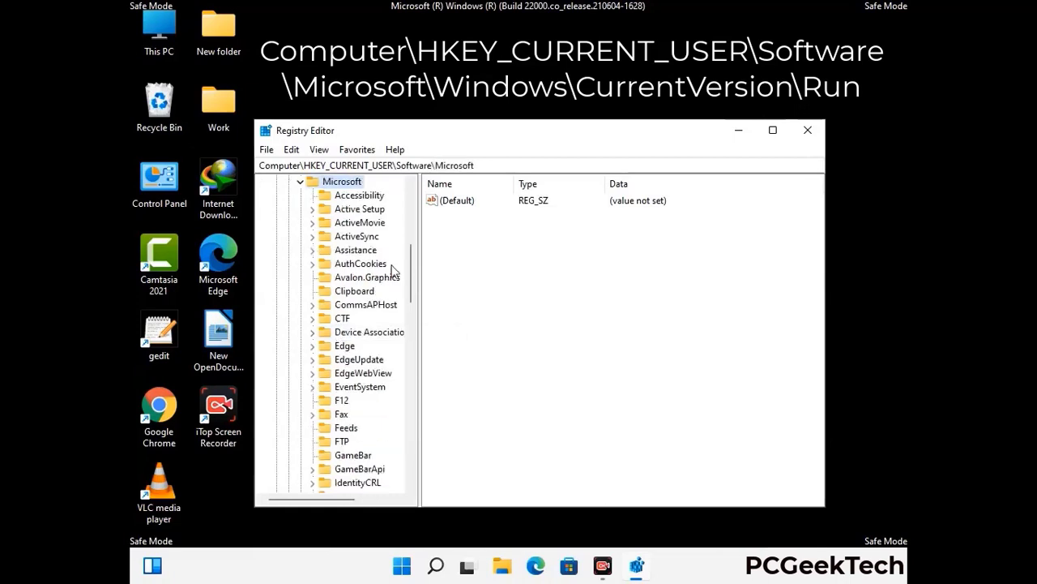
# Go down through Windows > CurrentVersion and select the Run key.
pyautogui.scroll(-2, 376, 354)
pyautogui.scroll(-2, 375, 354)
pyautogui.scroll(-1, 376, 354)
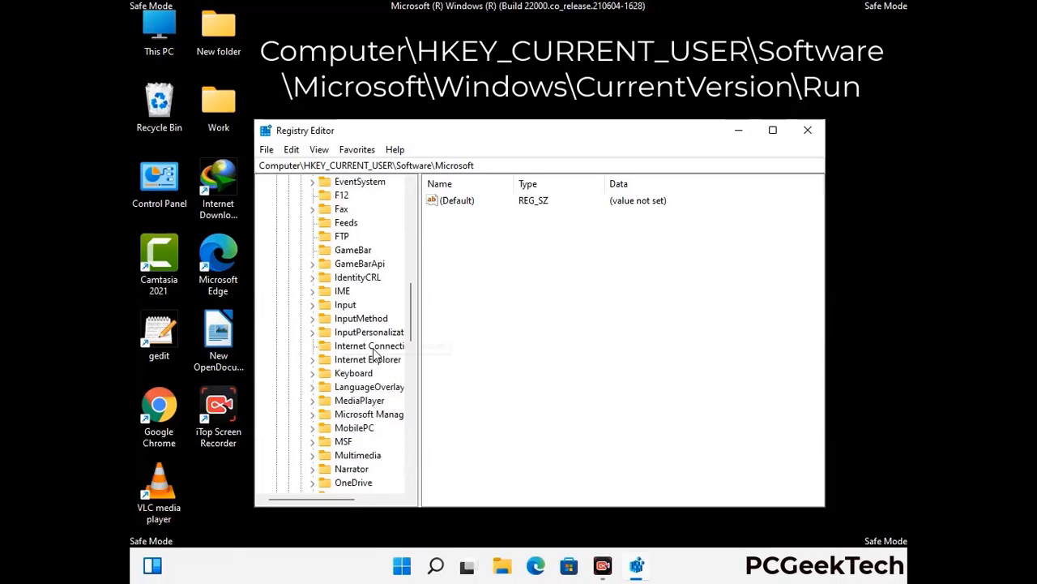
pyautogui.scroll(-2, 375, 354)
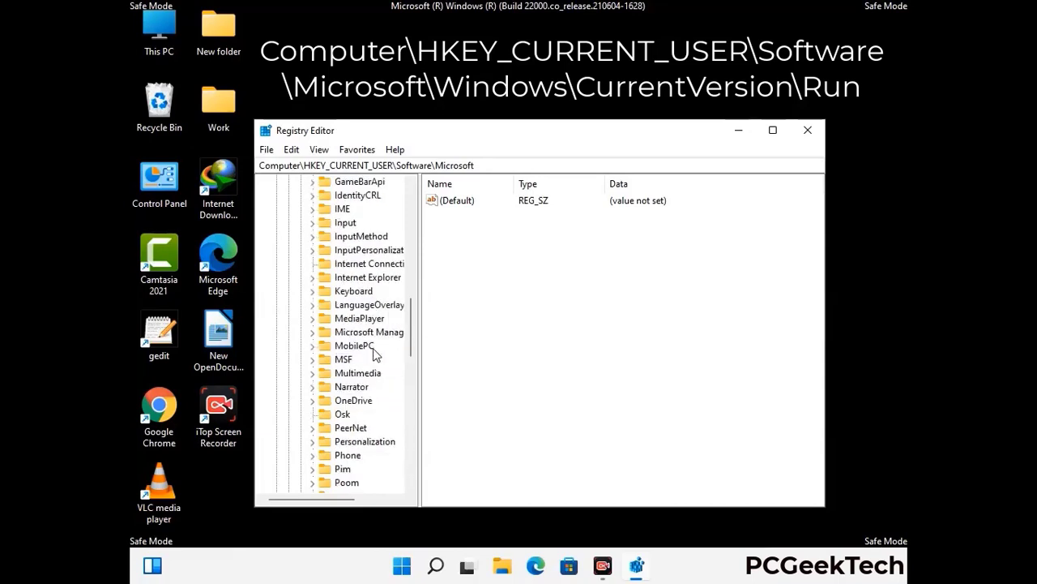
pyautogui.scroll(-7, 375, 354)
pyautogui.scroll(-3, 375, 355)
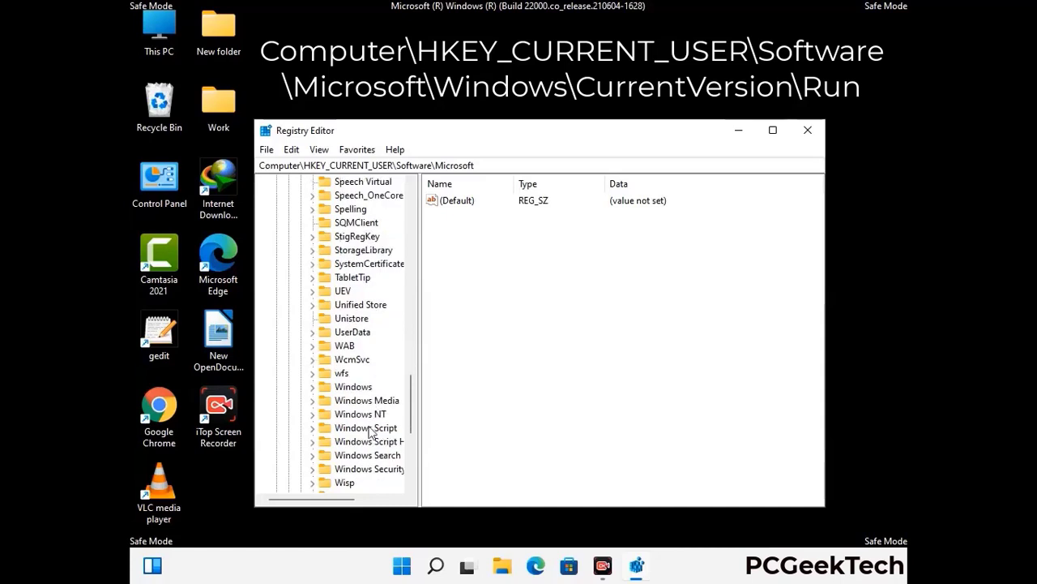
pyautogui.doubleClick(365, 387)
pyautogui.scroll(-1, 376, 381)
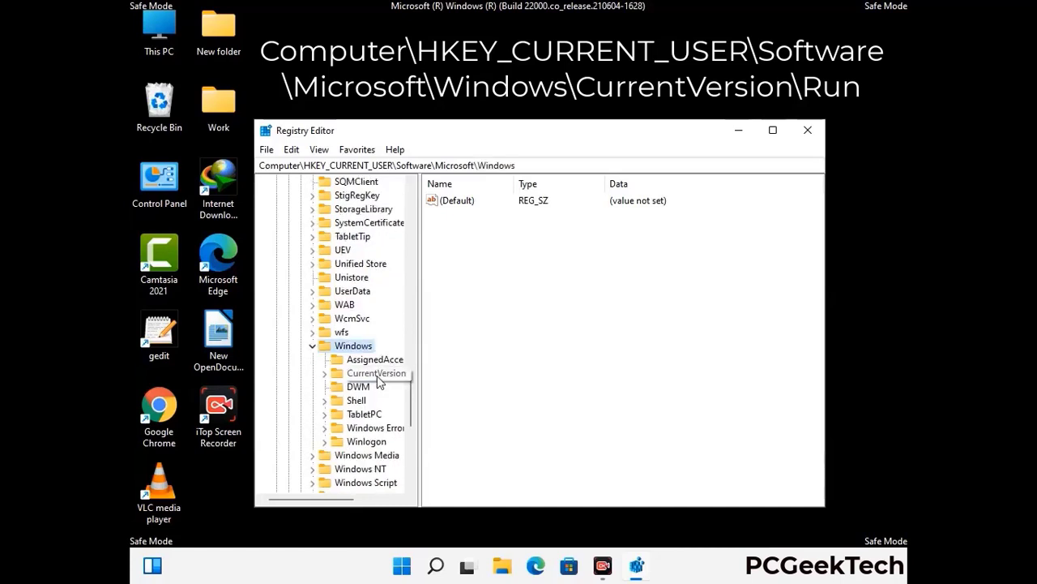
pyautogui.doubleClick(376, 374)
pyautogui.scroll(-5, 372, 357)
pyautogui.scroll(-4, 373, 354)
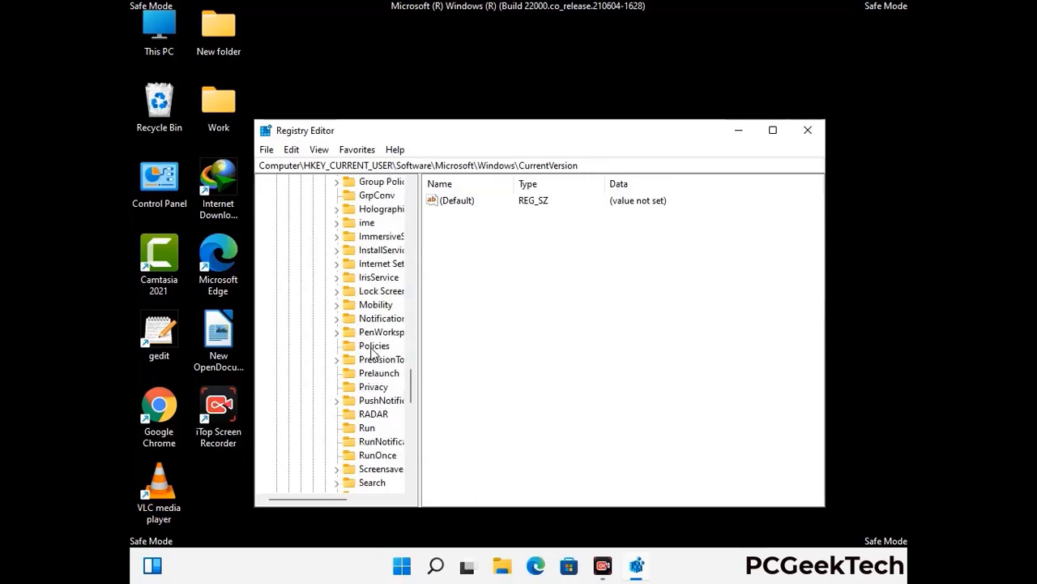
pyautogui.scroll(-1, 373, 354)
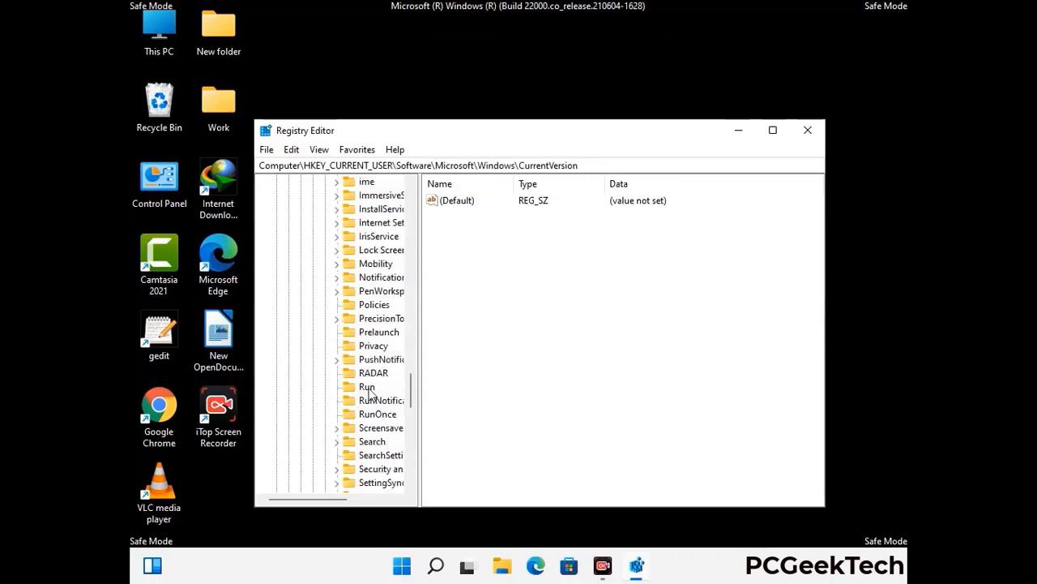
pyautogui.click(368, 388)
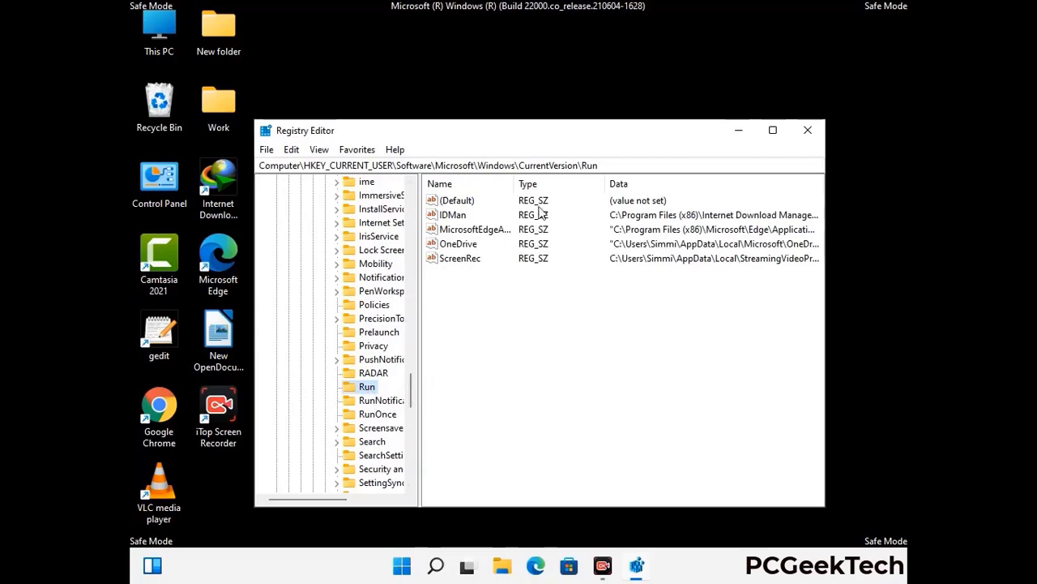
# Delete the ScreenRec value from the Run key and confirm the deletion.
pyautogui.click(460, 259)
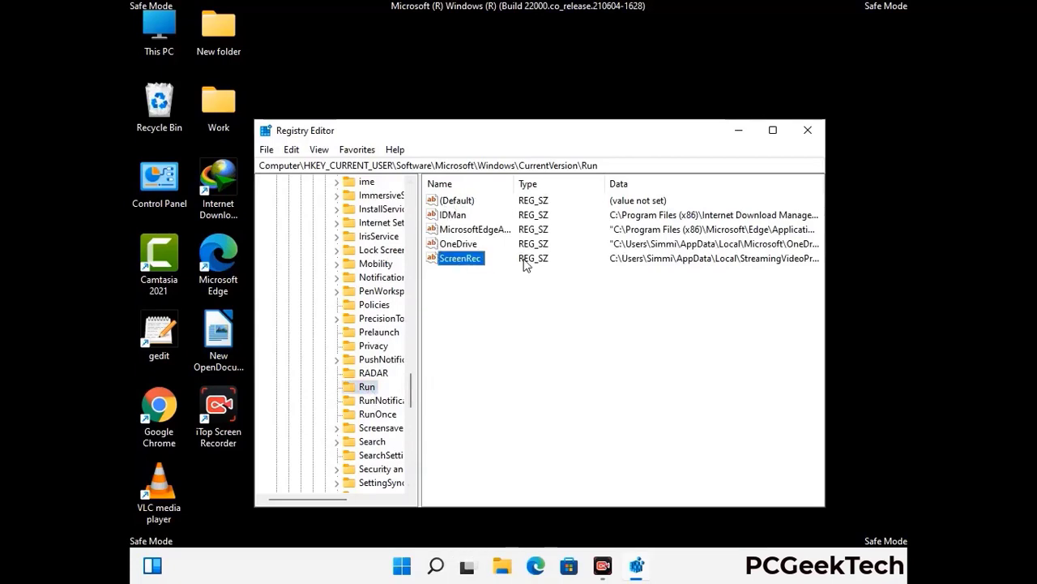
pyautogui.click(468, 260)
pyautogui.rightClick(469, 263)
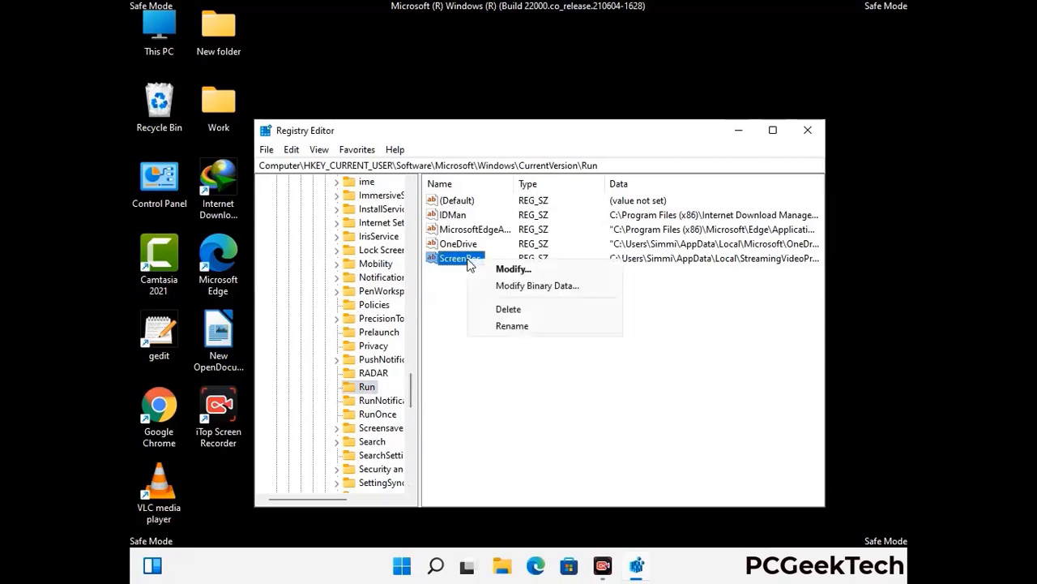
pyautogui.click(498, 308)
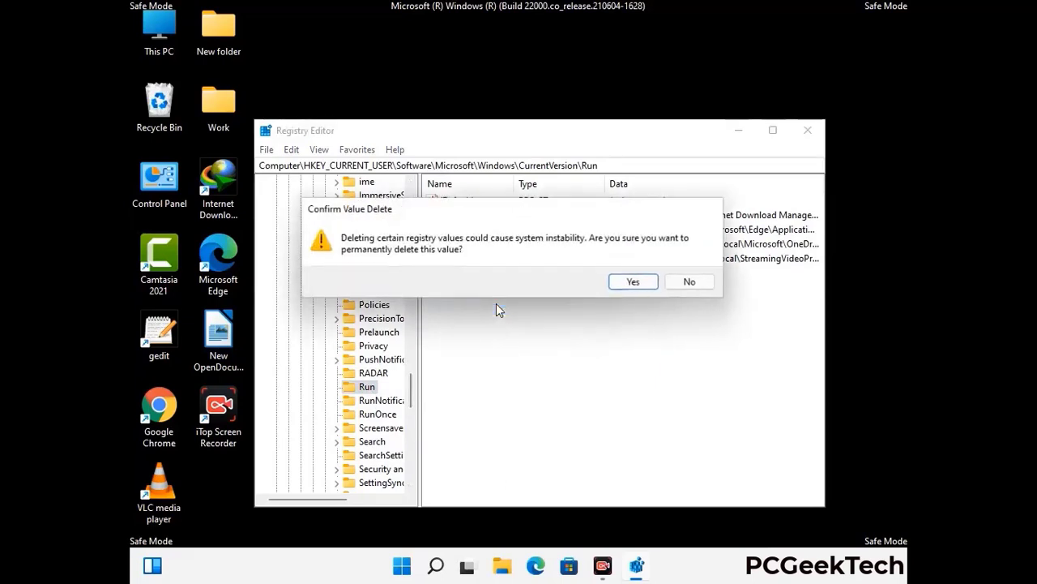
pyautogui.click(647, 282)
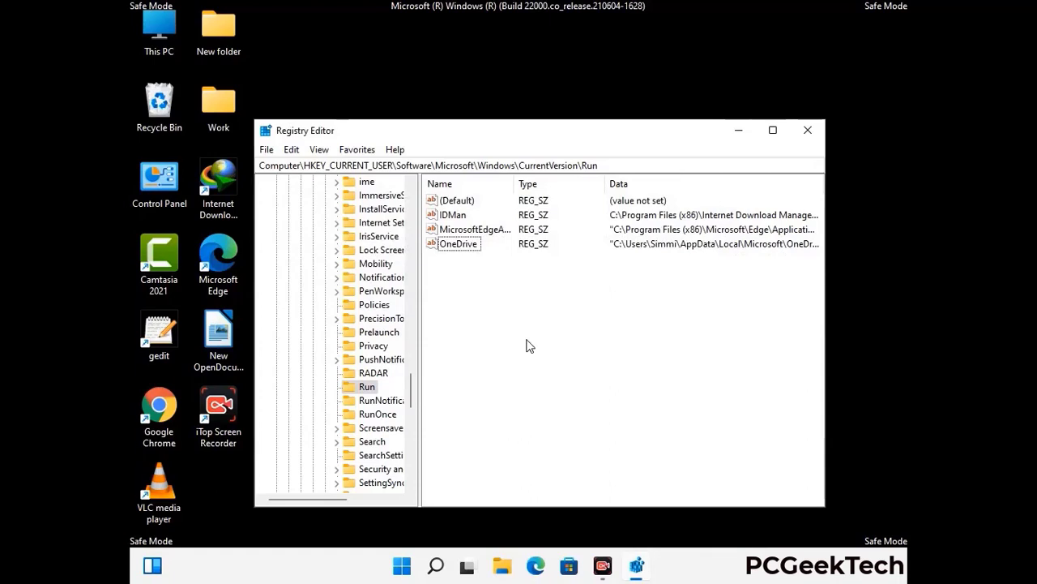
# Search the registry for 'Virus Nam', stop the search, and close Registry Editor.
pyautogui.hotkey('ctrl', 'f')
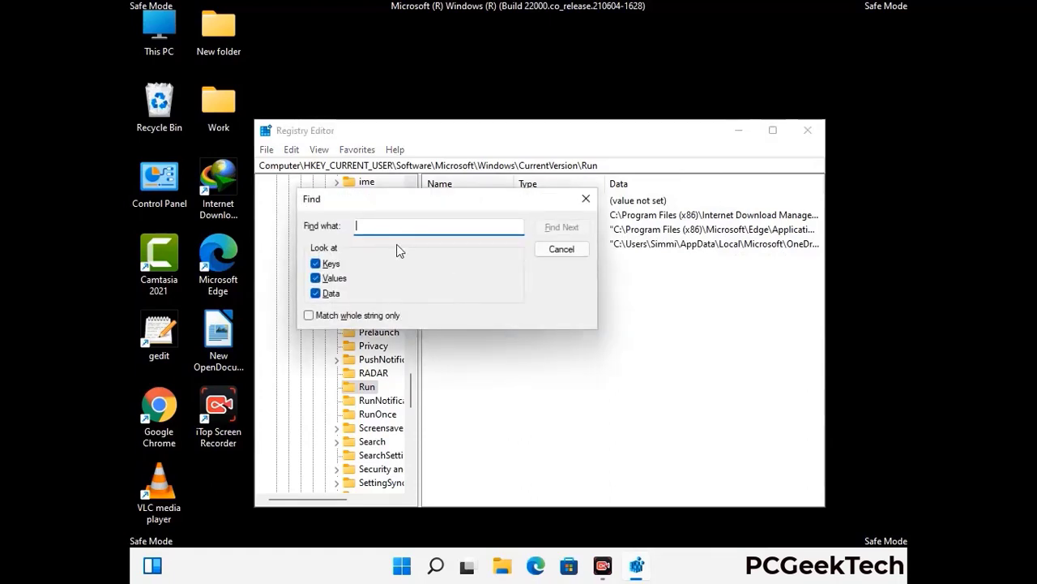
pyautogui.write('Virus Name')
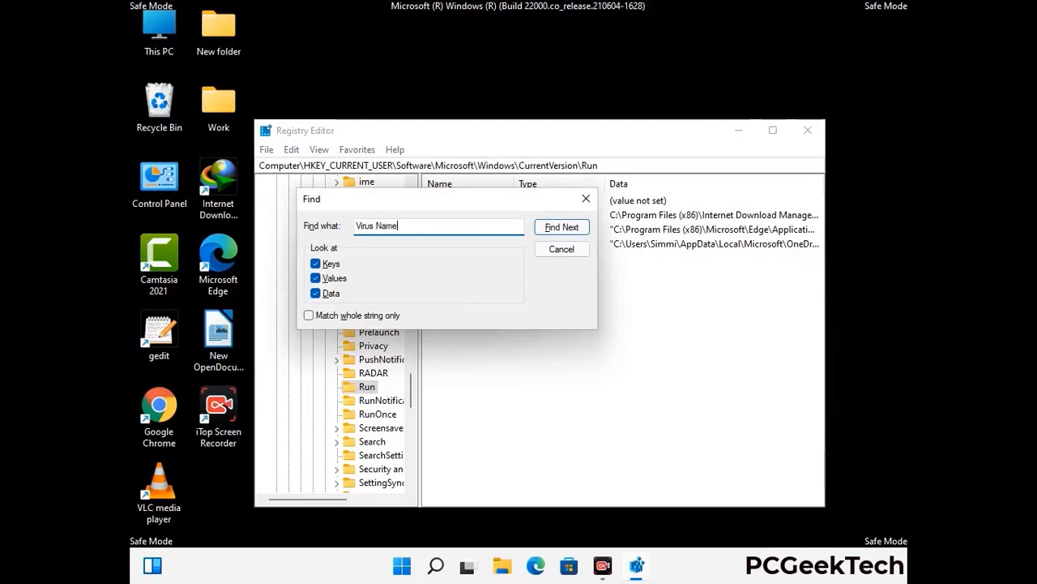
pyautogui.click(550, 231)
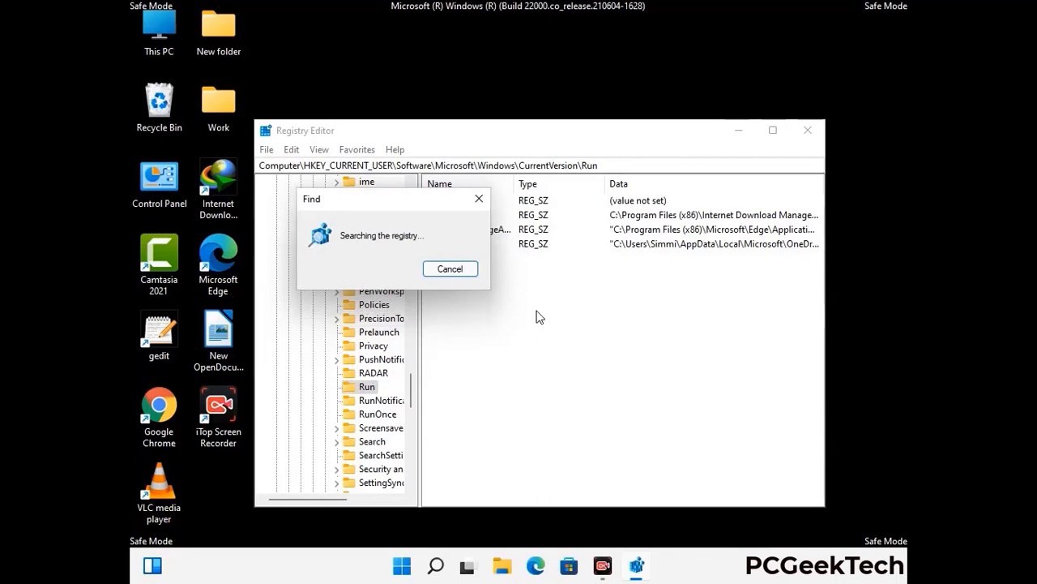
pyautogui.click(480, 199)
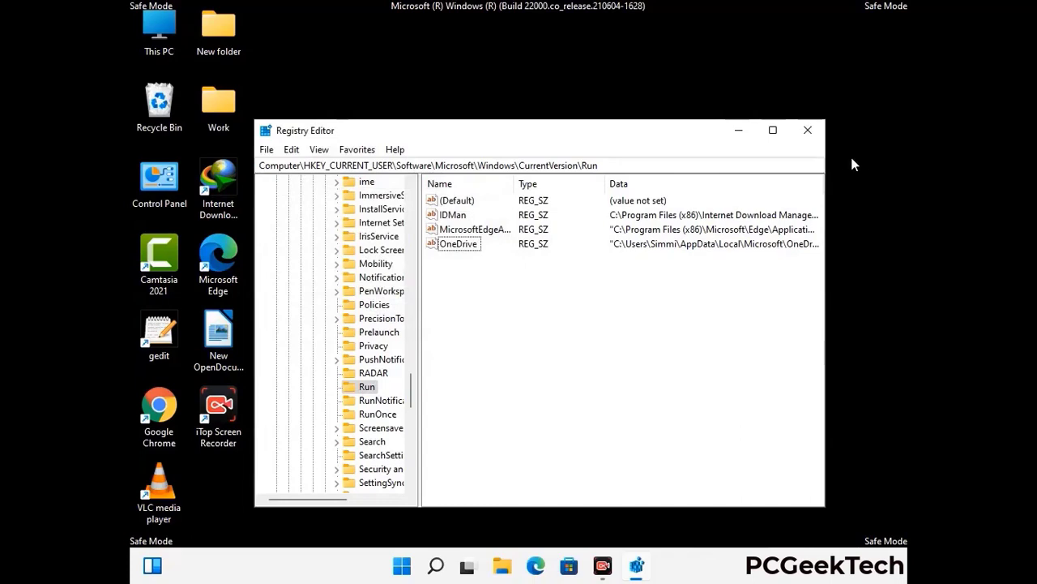
pyautogui.click(808, 131)
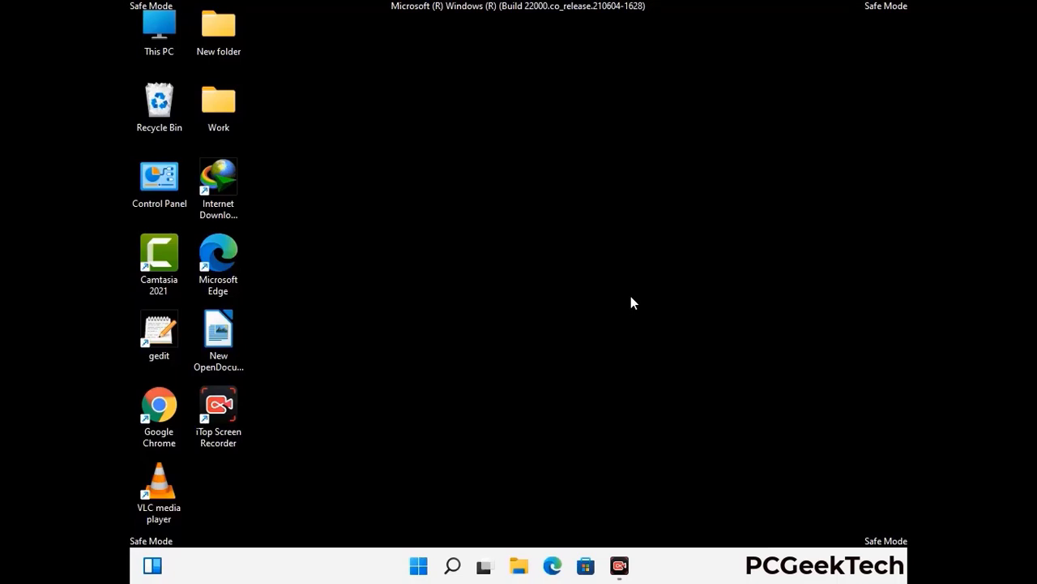
# Run msconfig and uncheck Safe boot on the Boot tab.
pyautogui.press('super+r')
pyautogui.moveTo(302, 376); pyautogui.dragTo(530, 156)
pyautogui.write('ms')
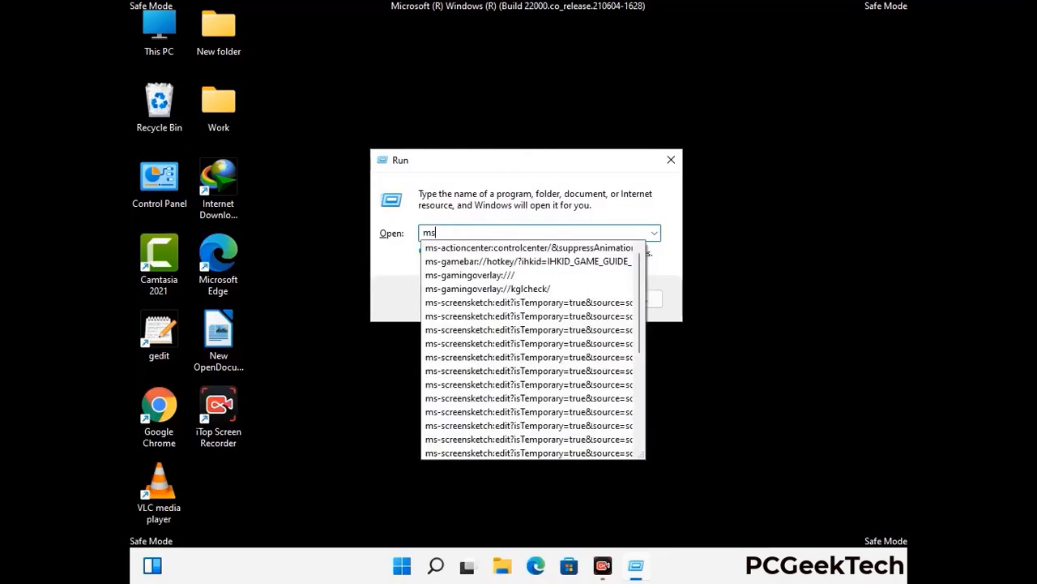
pyautogui.write('config')
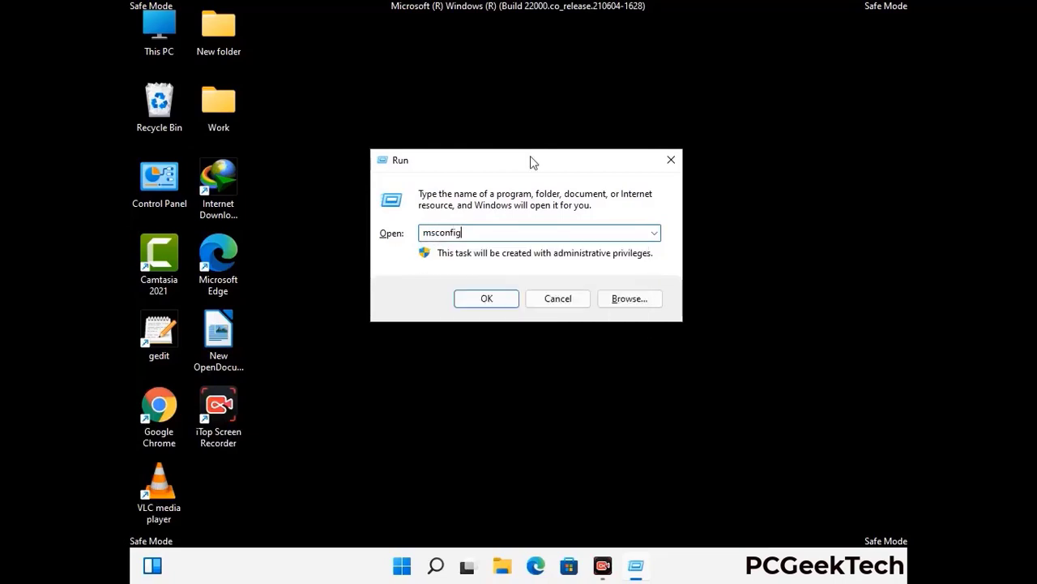
pyautogui.click(478, 295)
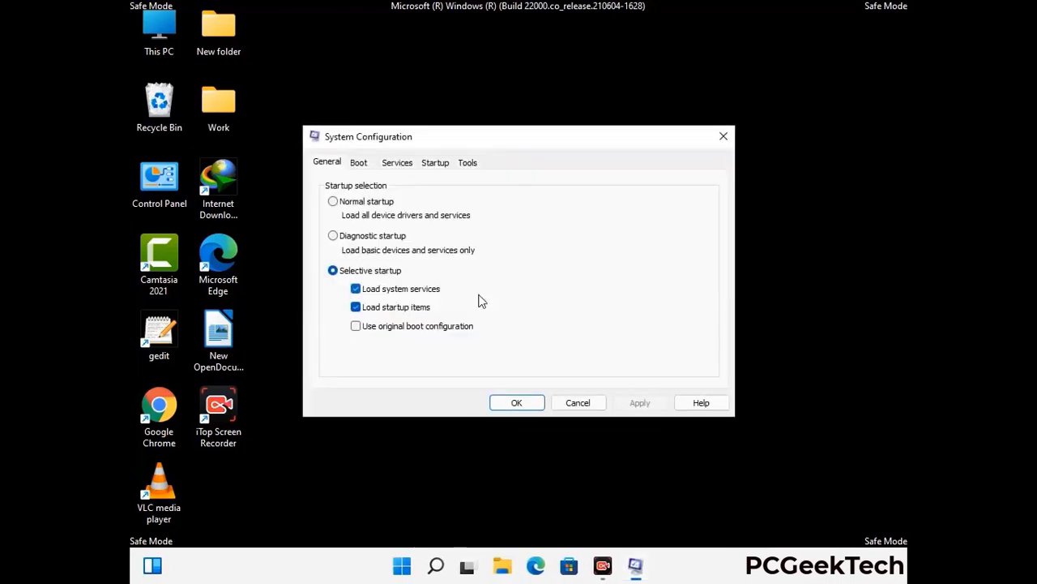
pyautogui.click(357, 164)
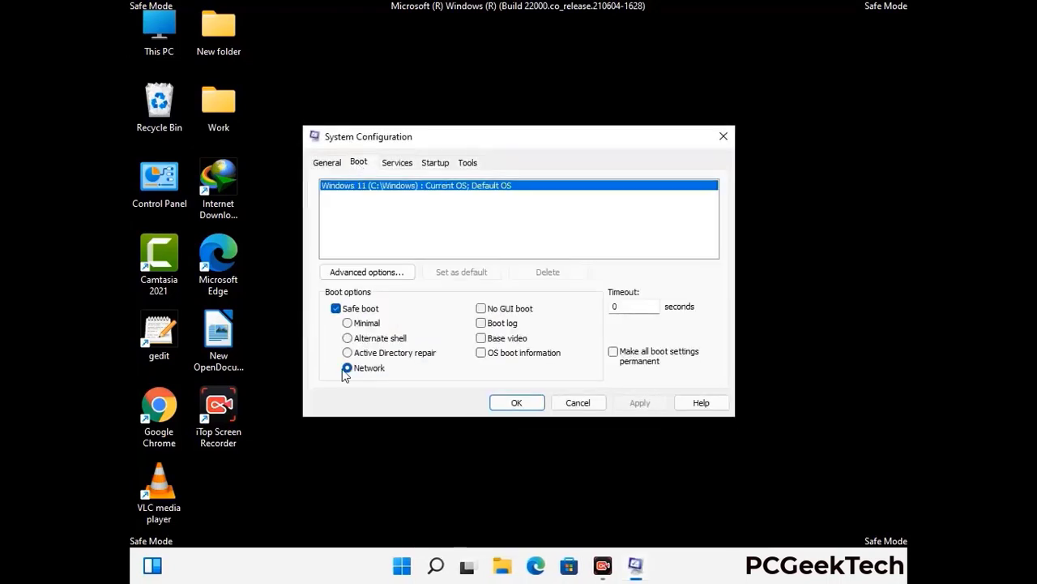
pyautogui.click(335, 309)
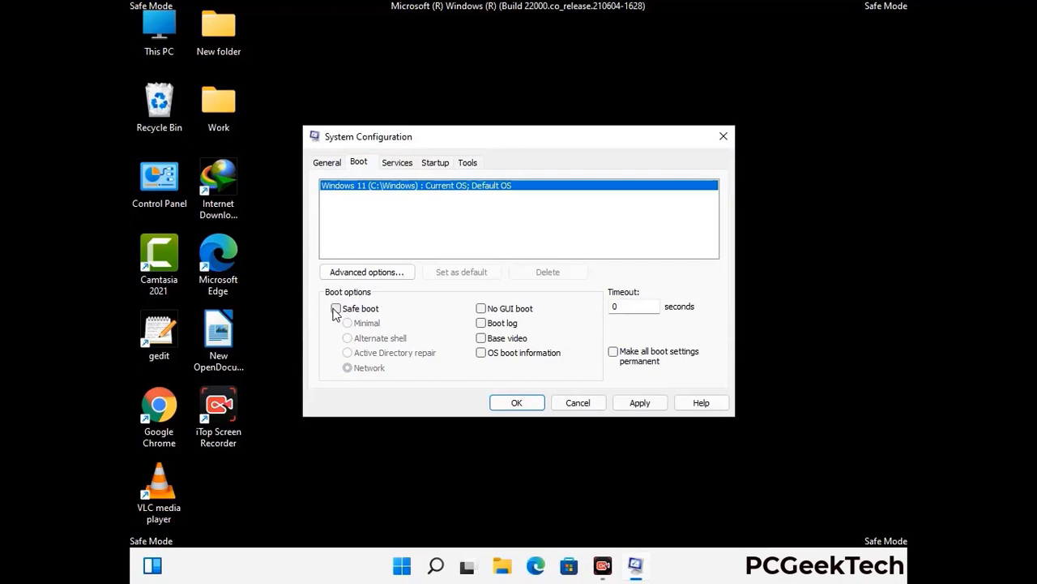